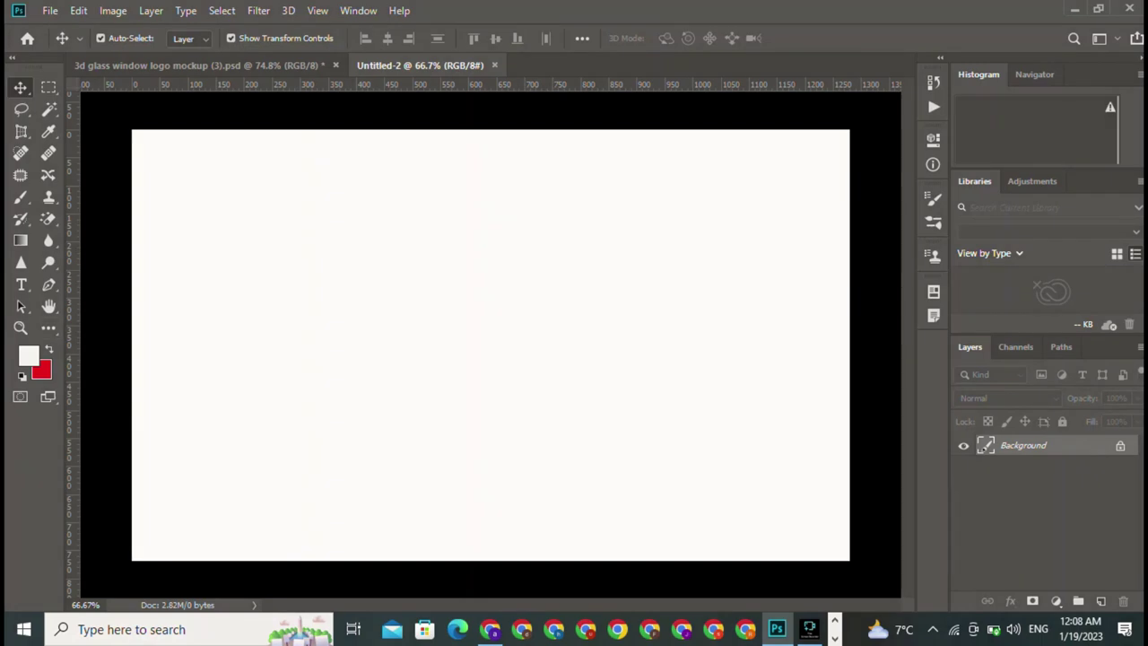
Step: Drag the first vertical guides from the left ruler onto the left part of the canvas
drag(69, 331, 265, 332)
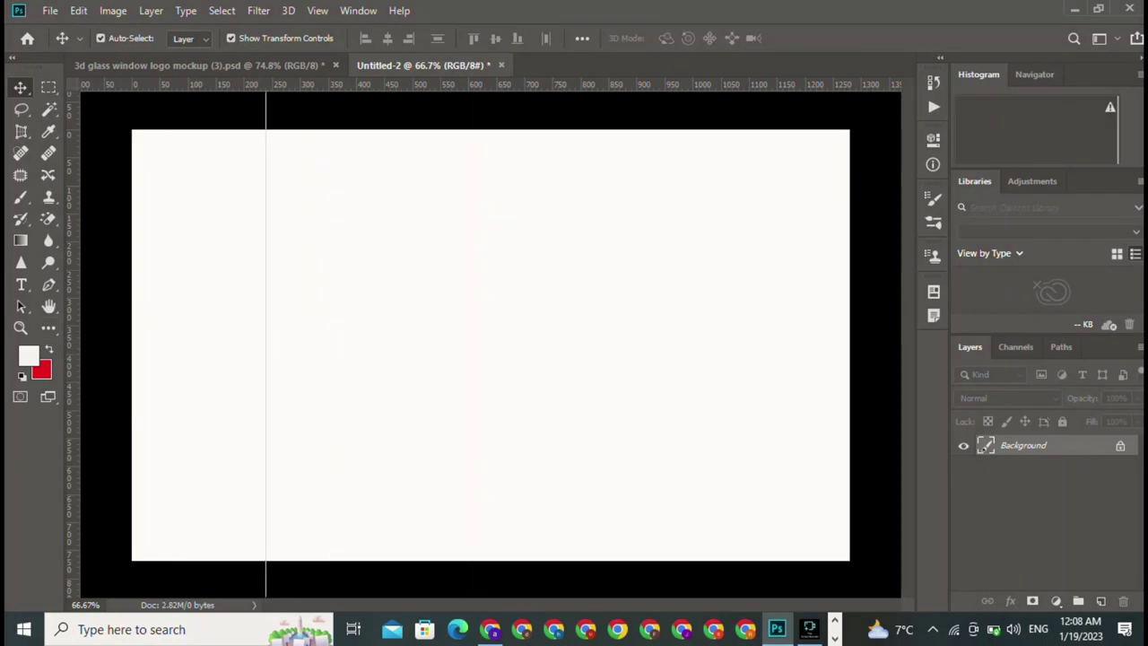
drag(69, 349, 277, 386)
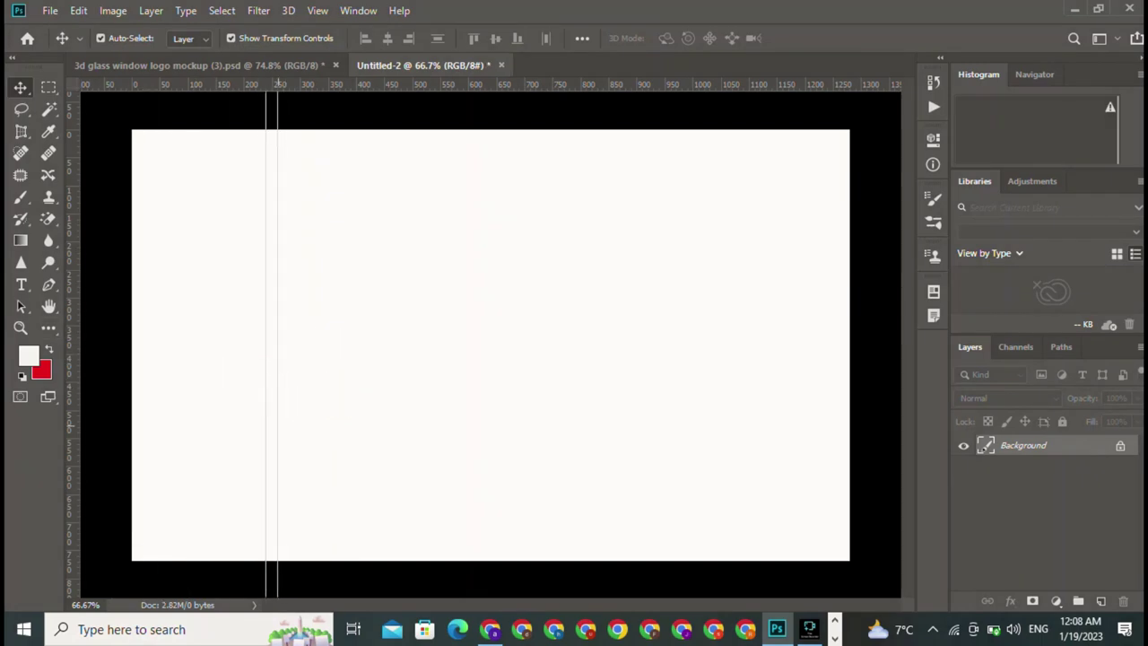
drag(69, 394, 192, 394)
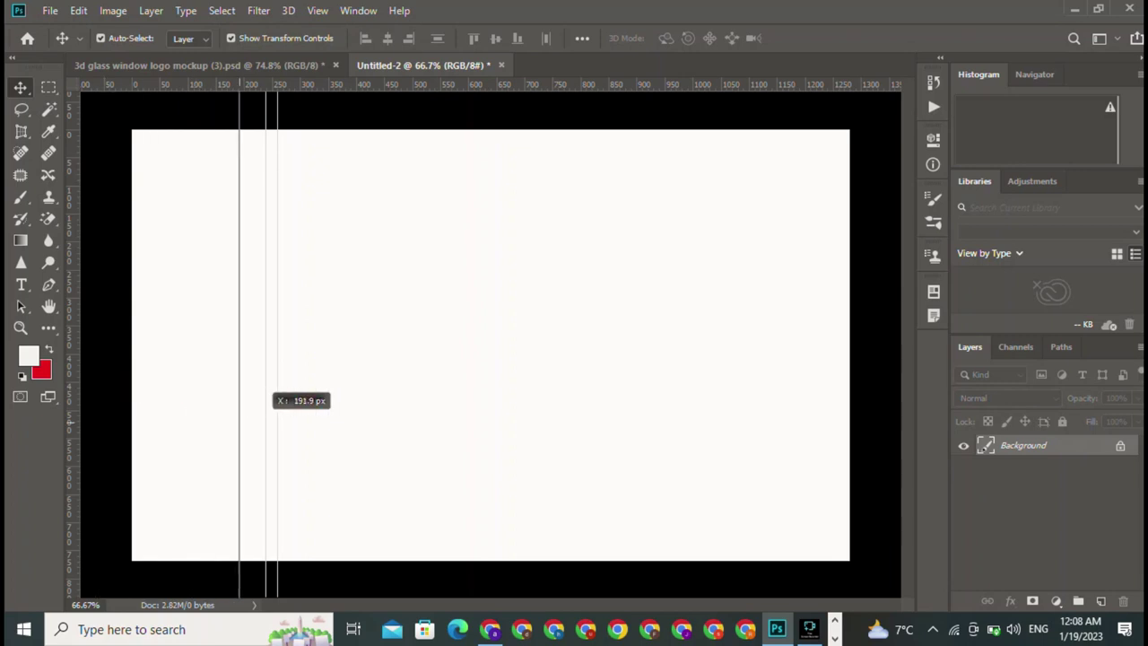
drag(192, 400, 312, 404)
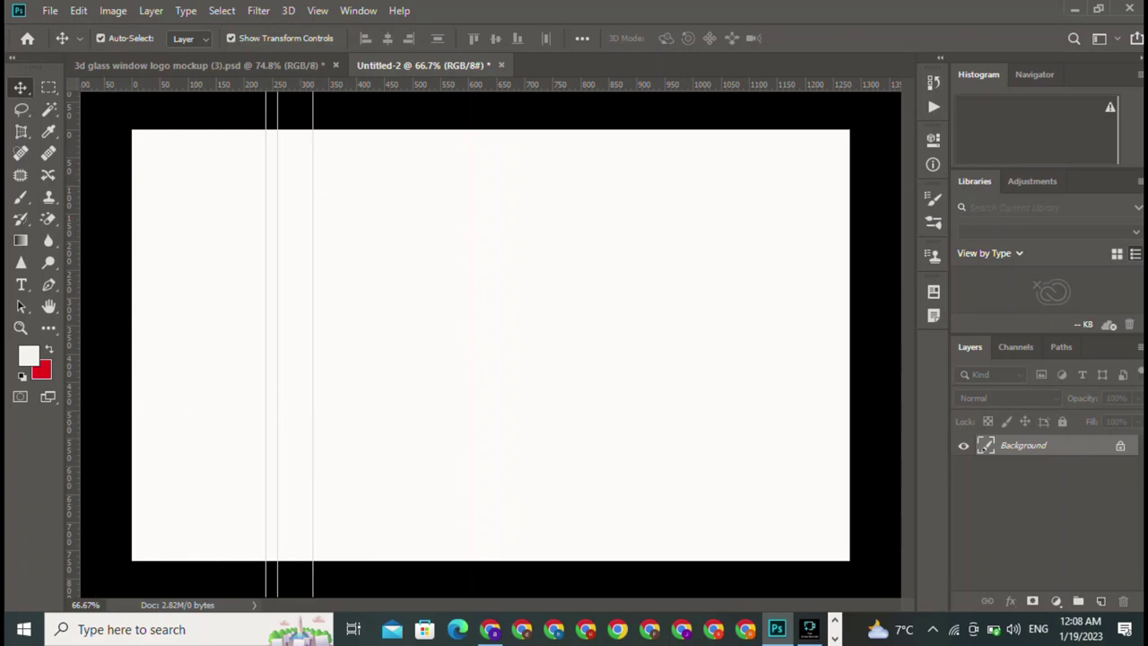
drag(69, 417, 324, 453)
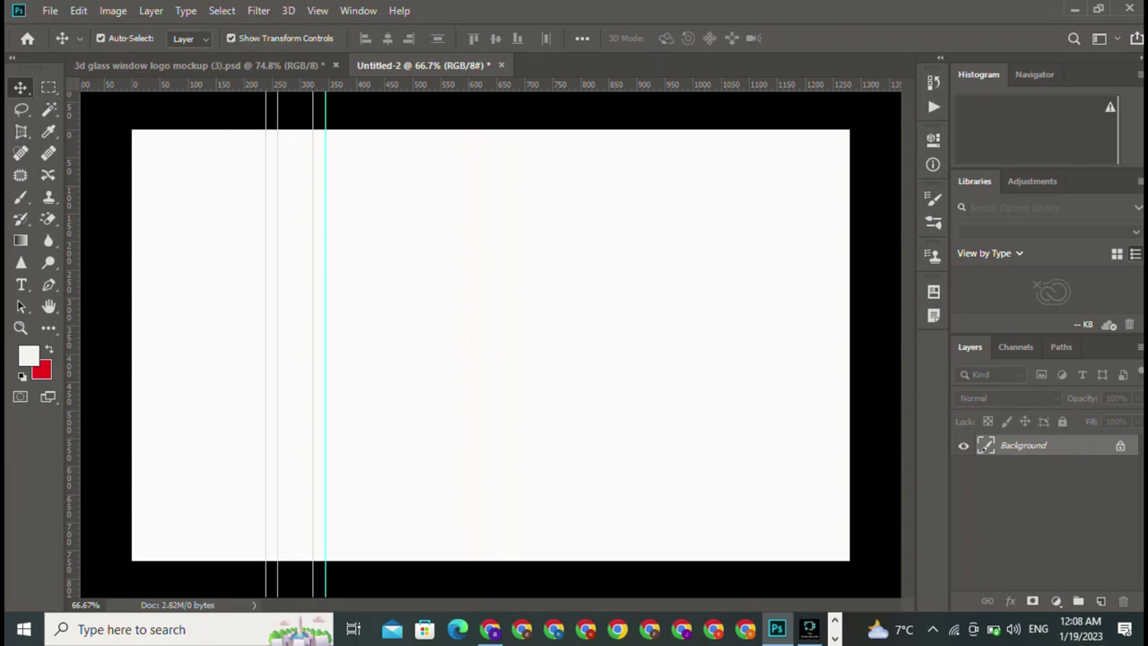
Step: Add more vertical guides further right and one horizontal guide near Y 248 px
drag(69, 439, 382, 484)
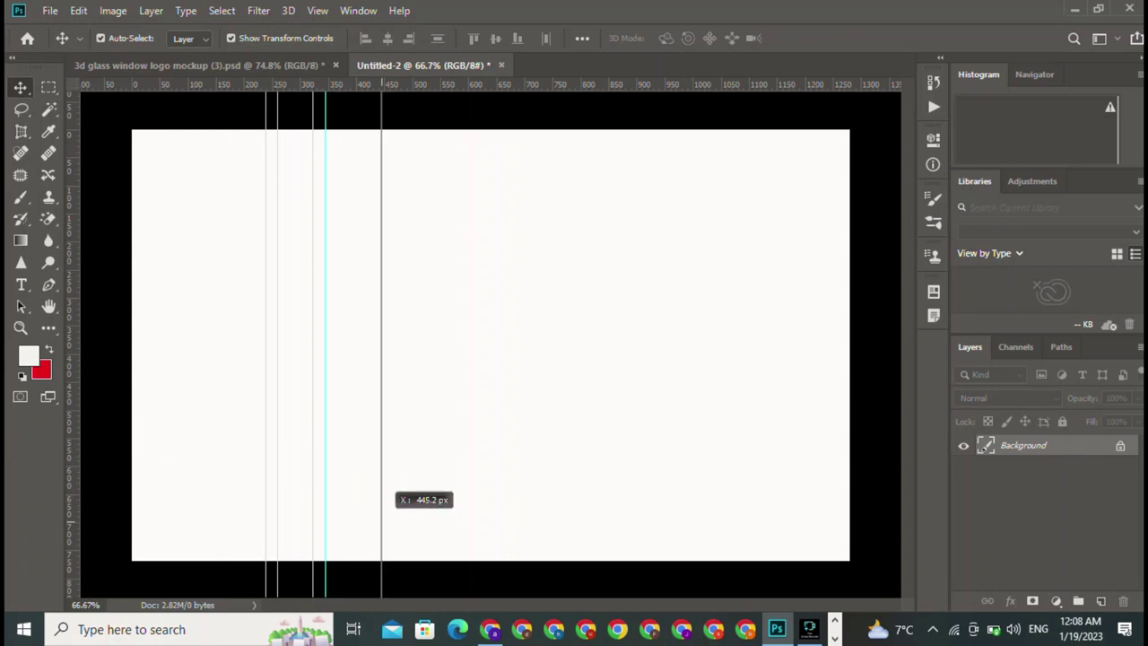
drag(382, 484, 348, 507)
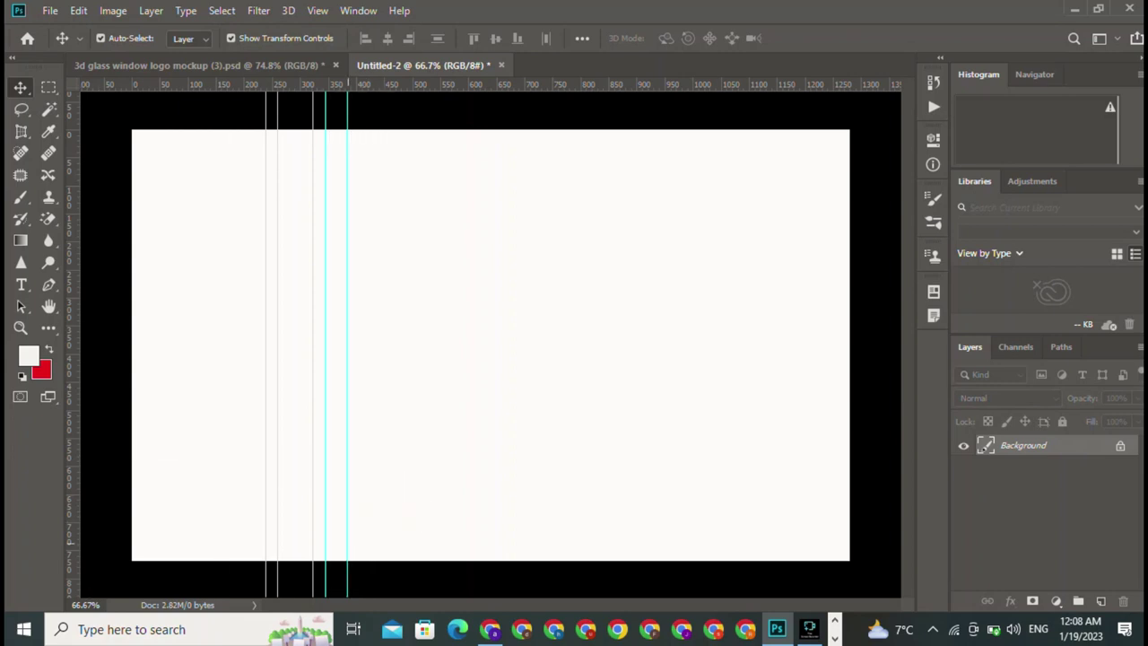
drag(69, 448, 358, 488)
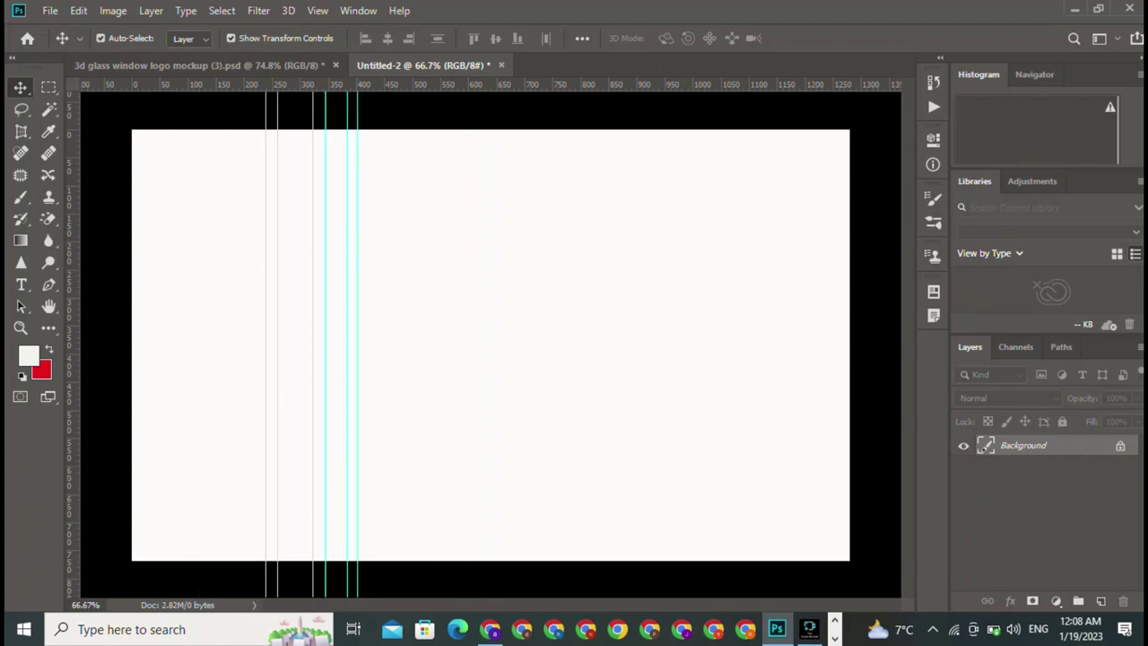
drag(69, 439, 401, 485)
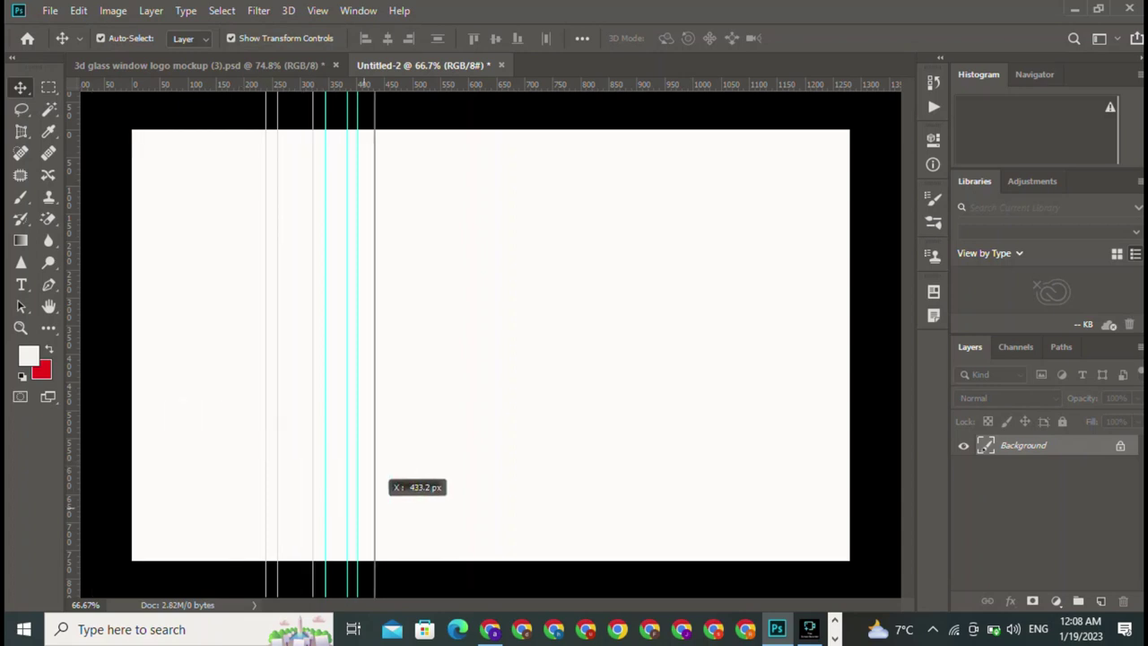
drag(401, 484, 382, 484)
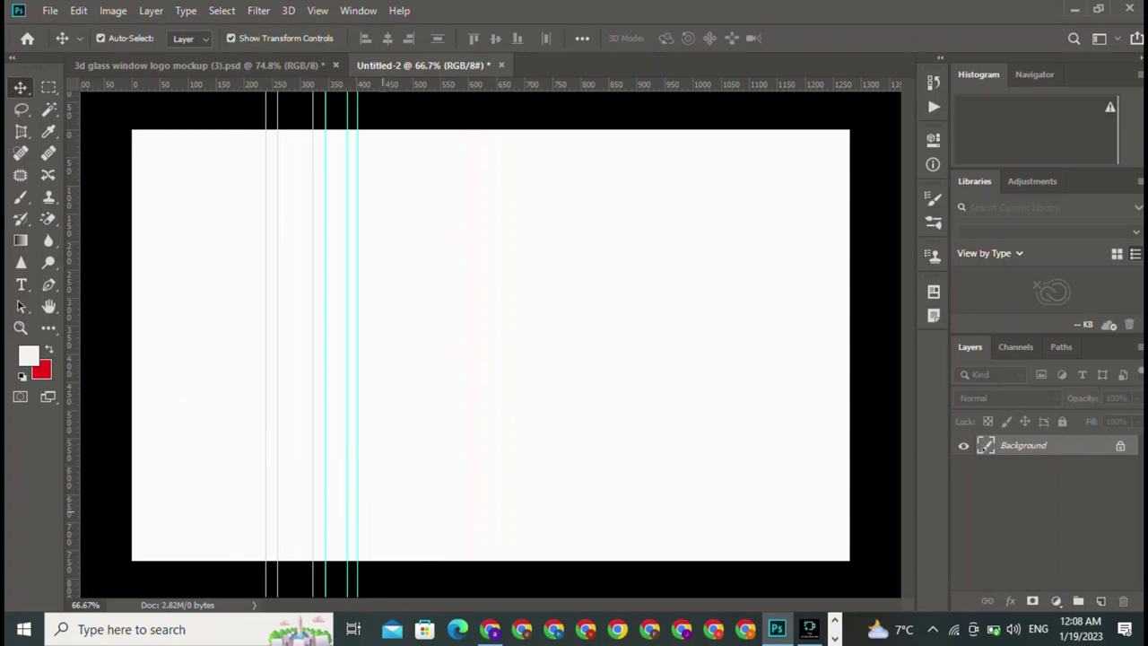
drag(69, 448, 392, 489)
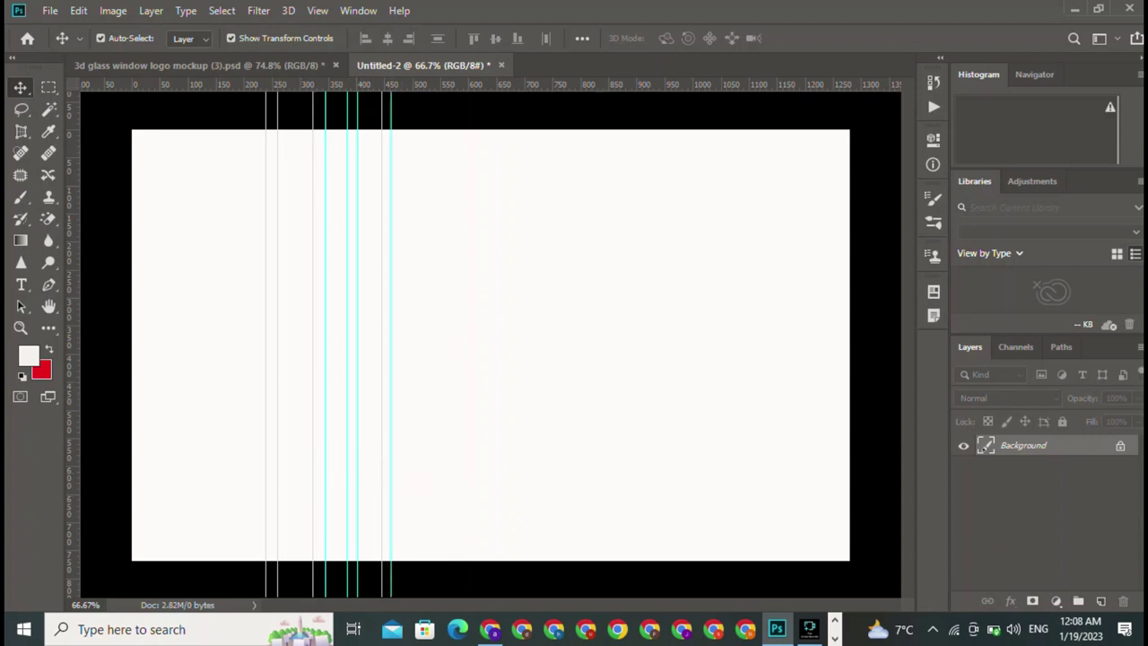
drag(466, 84, 462, 268)
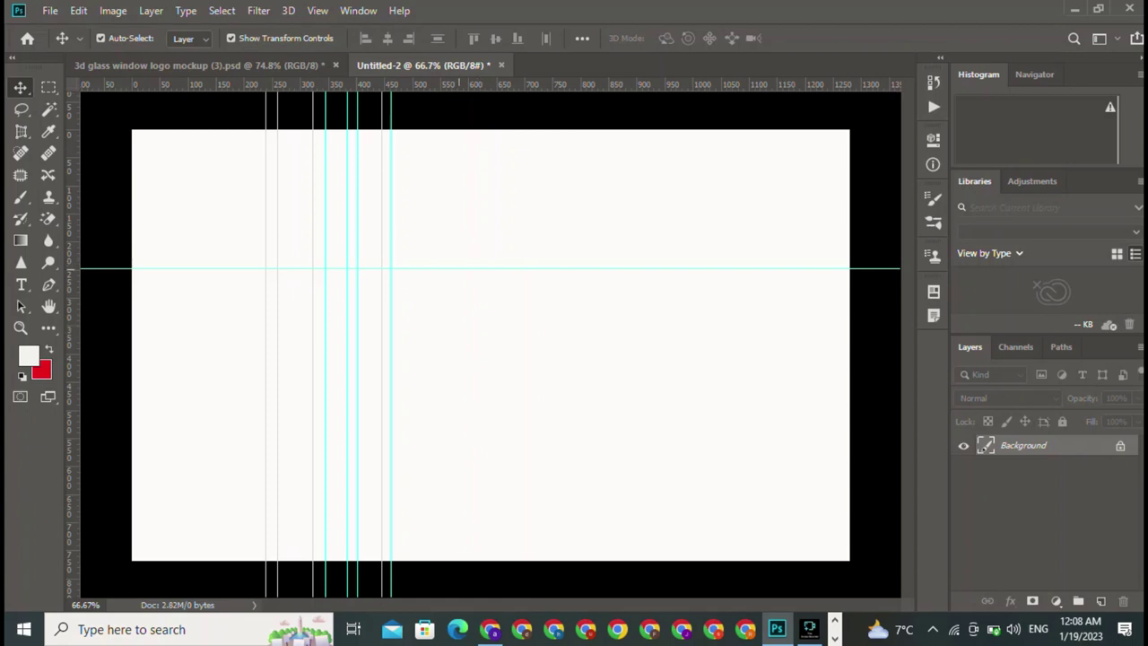
Step: Place horizontal guides at four heights, including near Y 351 px and Y 505 px, dismissing the Background layer warning
mouse_move(459, 84)
mouse_down()
mouse_move(459, 251)
mouse_move(458, 230)
mouse_up()
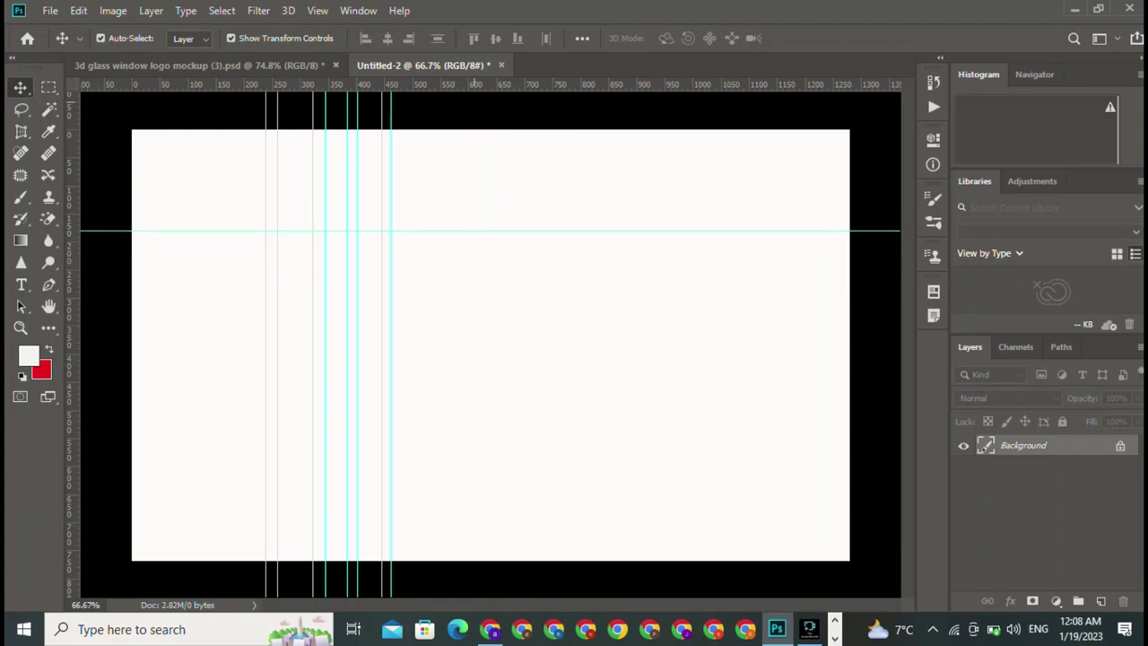
mouse_move(472, 84)
mouse_down()
mouse_move(493, 108)
mouse_move(509, 285)
mouse_up()
drag(502, 90, 507, 162)
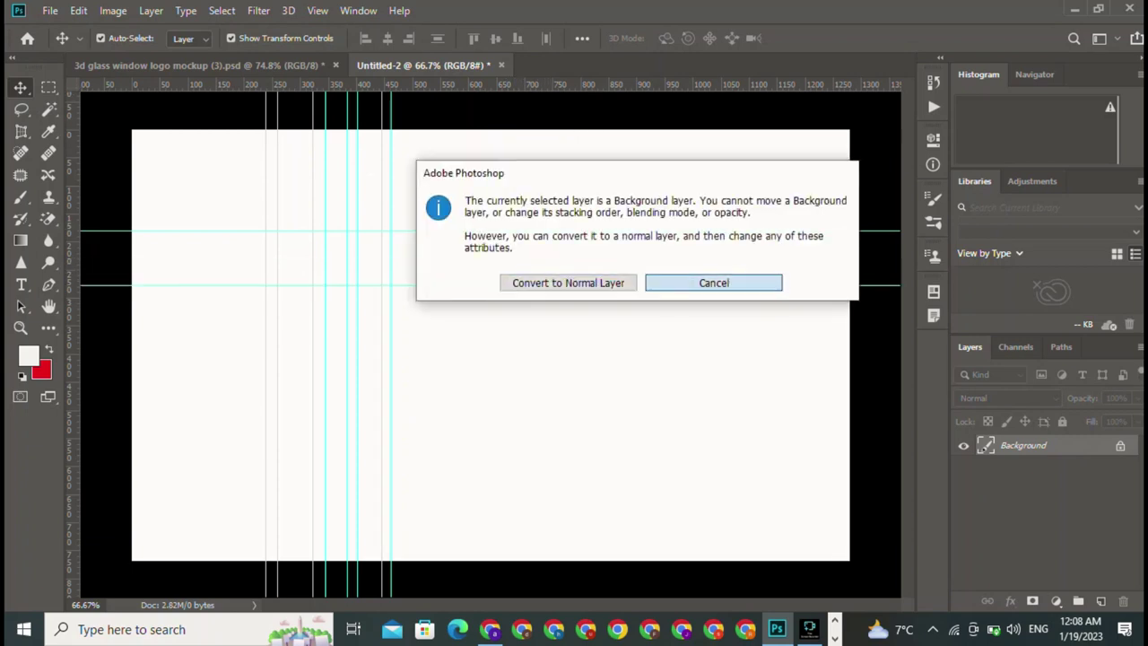
click(714, 283)
mouse_move(430, 84)
mouse_down()
mouse_move(429, 237)
mouse_move(468, 326)
mouse_up()
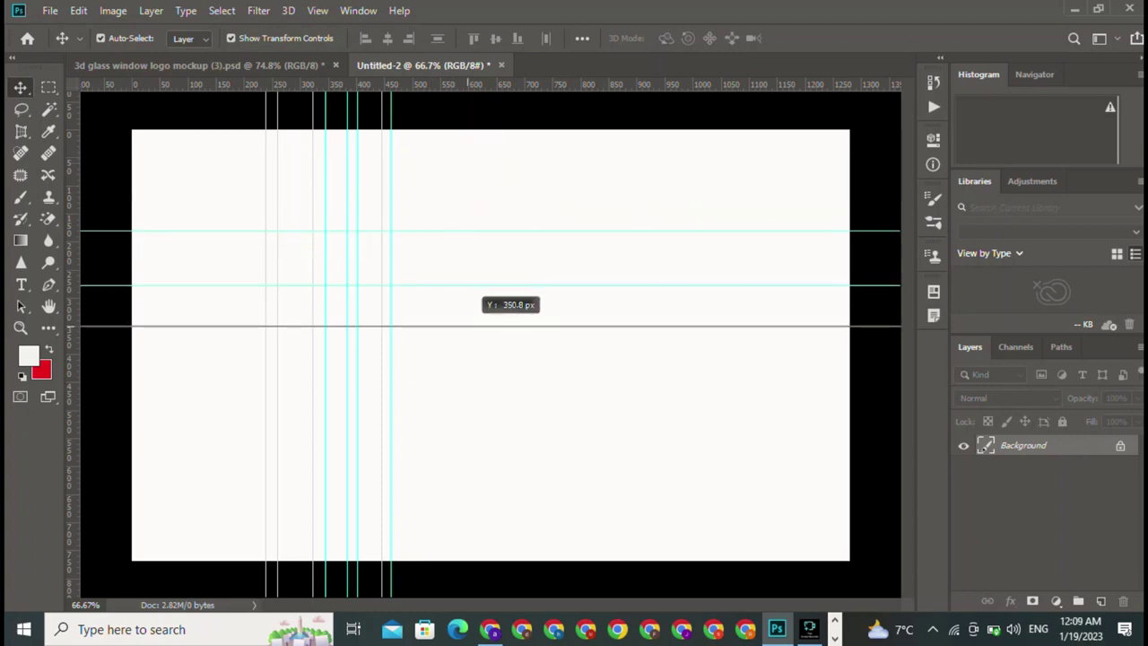
drag(468, 325, 467, 325)
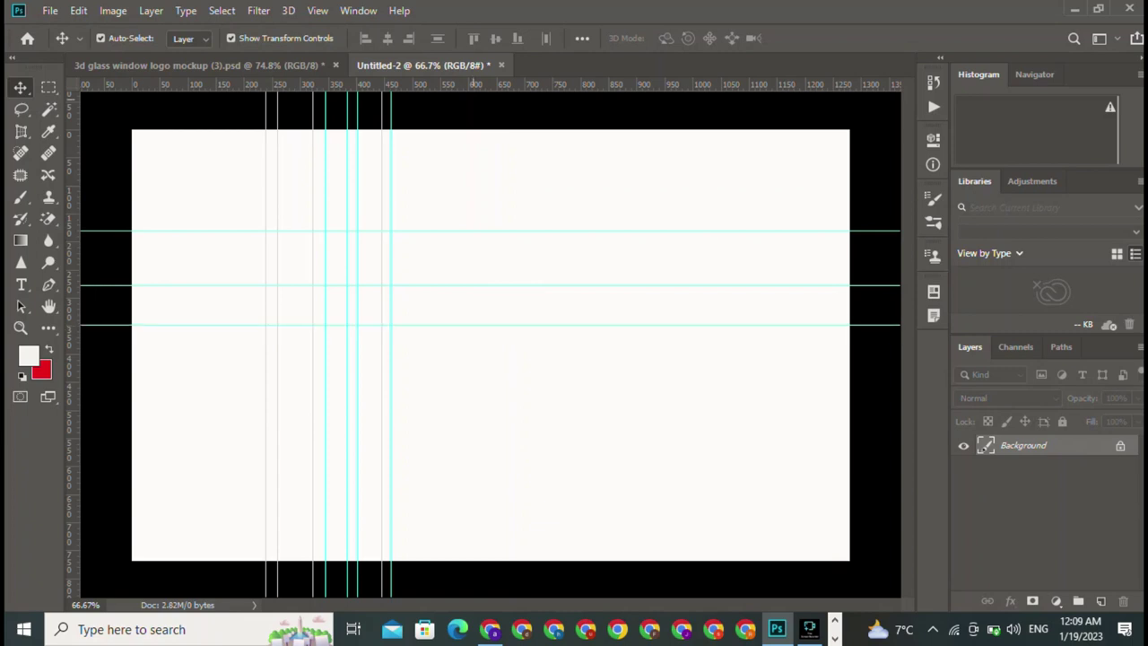
mouse_move(564, 85)
mouse_down()
mouse_move(564, 464)
mouse_move(563, 445)
mouse_up()
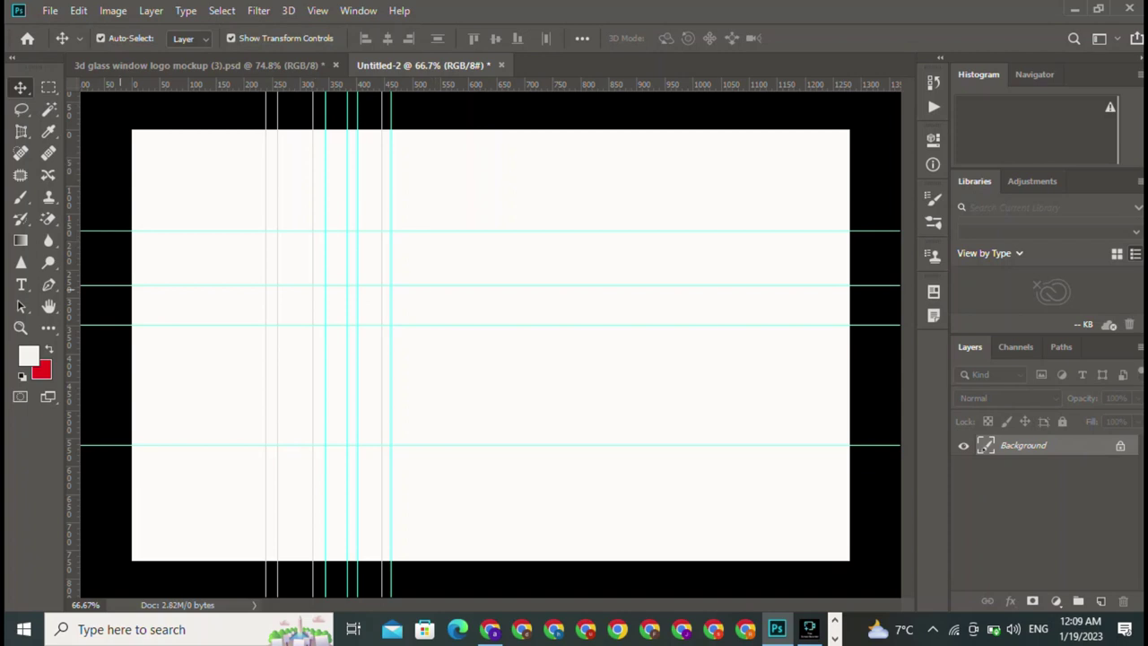
Step: With the Pen tool in Shape mode, draw a vertical line up the left guide from bottom to top guide
click(48, 284)
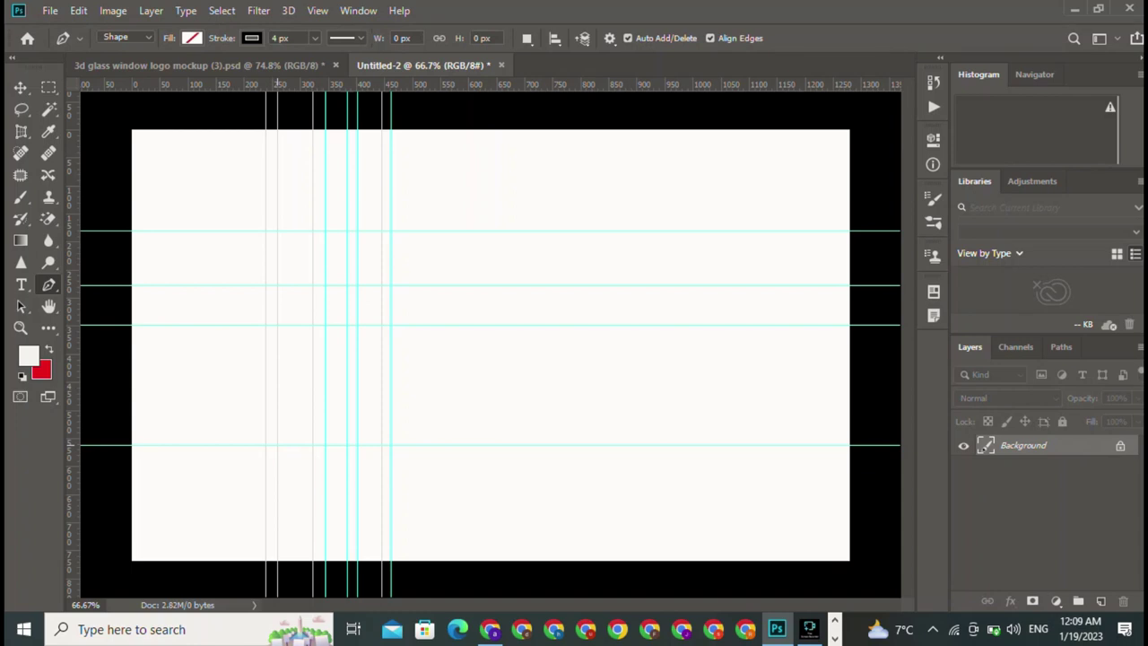
click(277, 445)
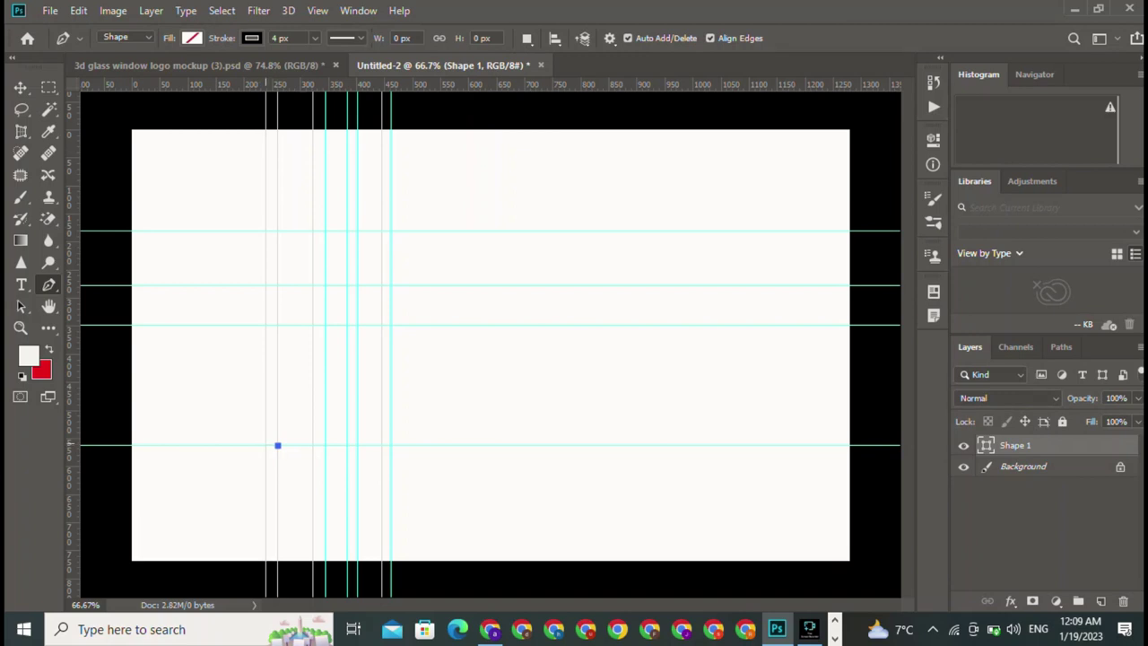
drag(266, 445, 266, 318)
drag(266, 318, 266, 231)
click(265, 231)
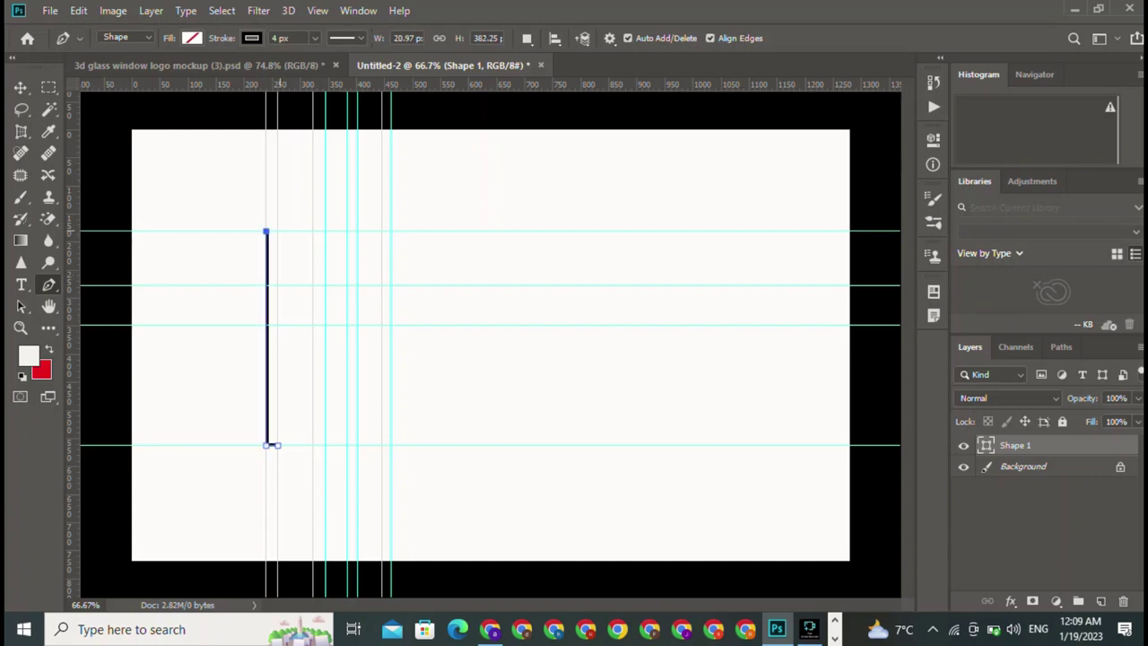
Step: Try extending the top edge to the right, undoing the extra anchors
click(277, 231)
key(ctrl+z)
click(391, 231)
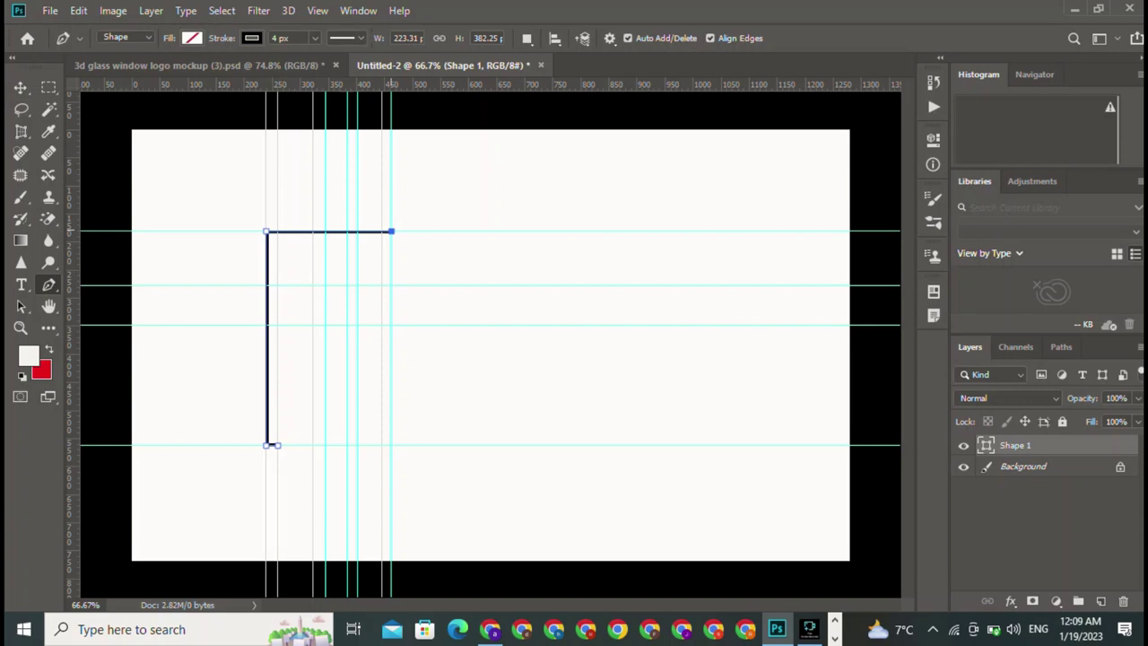
key(ctrl+z)
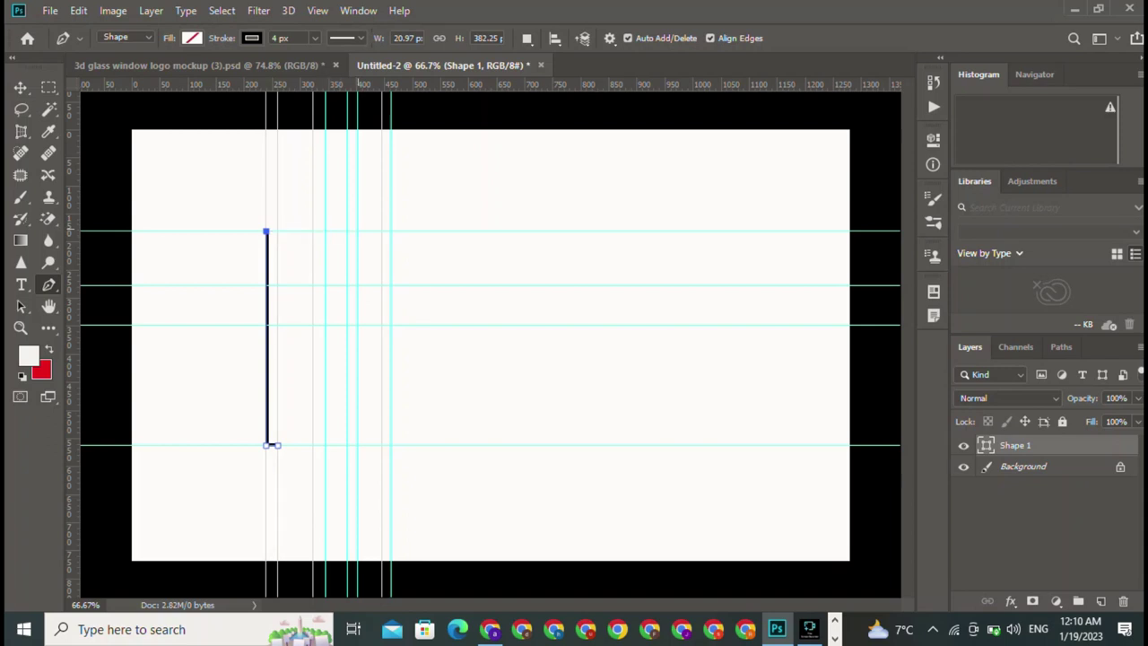
Step: Draw a shorter top bar ending in a short slanted end angling back inward
click(357, 231)
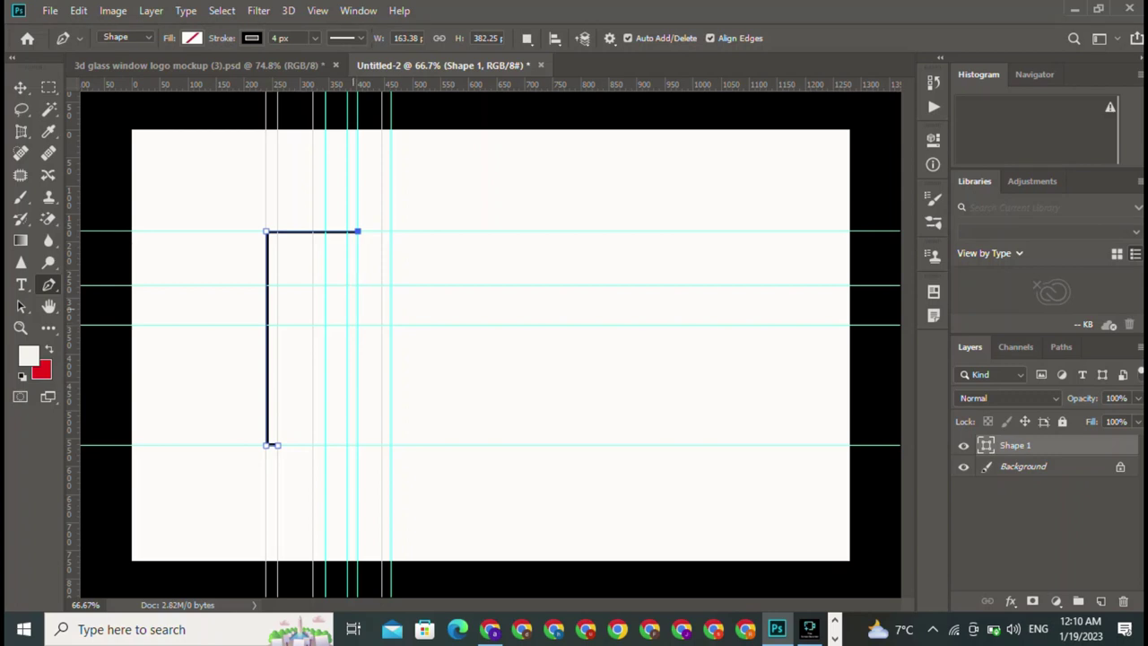
click(357, 285)
click(348, 271)
click(347, 231)
key(ctrl+z)
Step: Trace the inner top edge back left and close the outline at the starting anchor
click(348, 239)
click(278, 239)
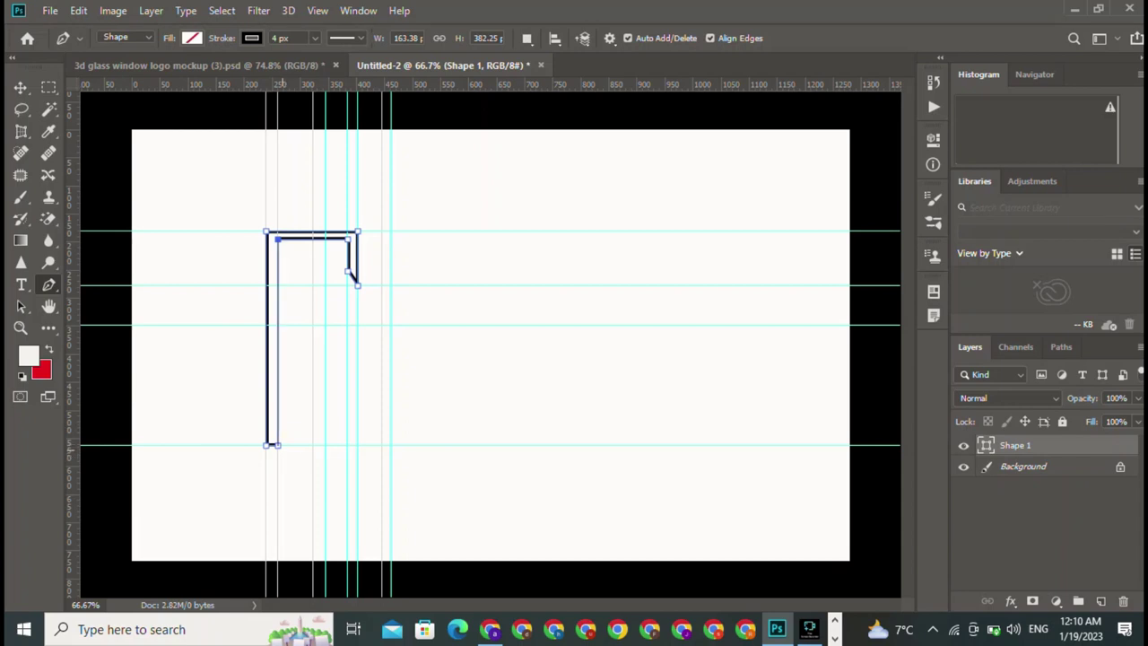
click(278, 445)
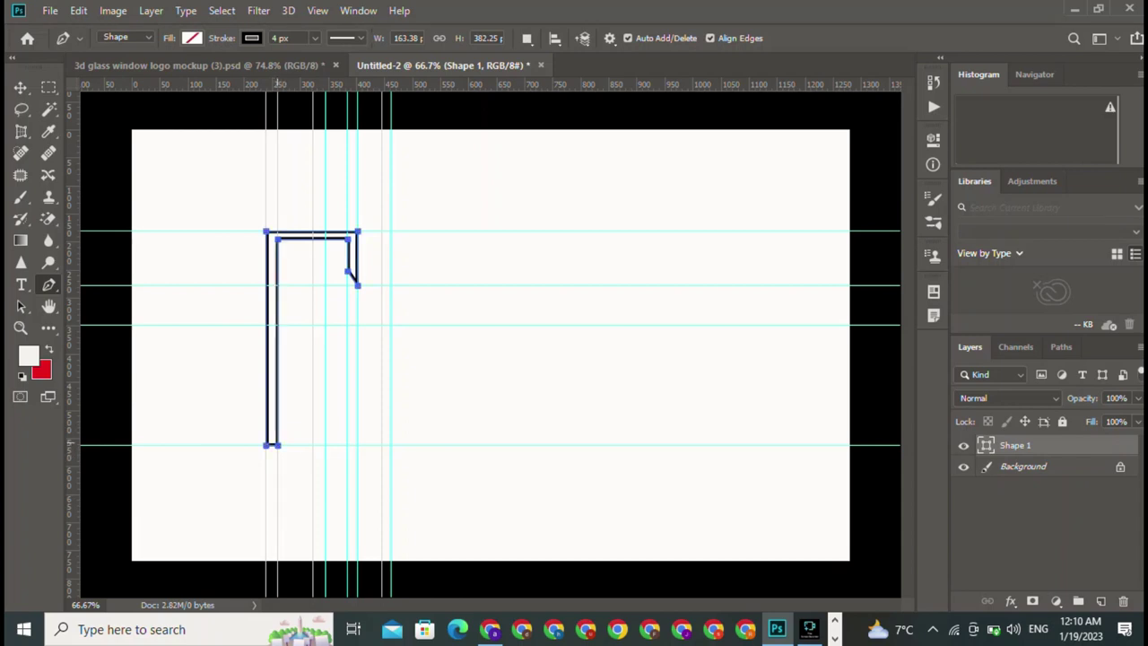
click(191, 38)
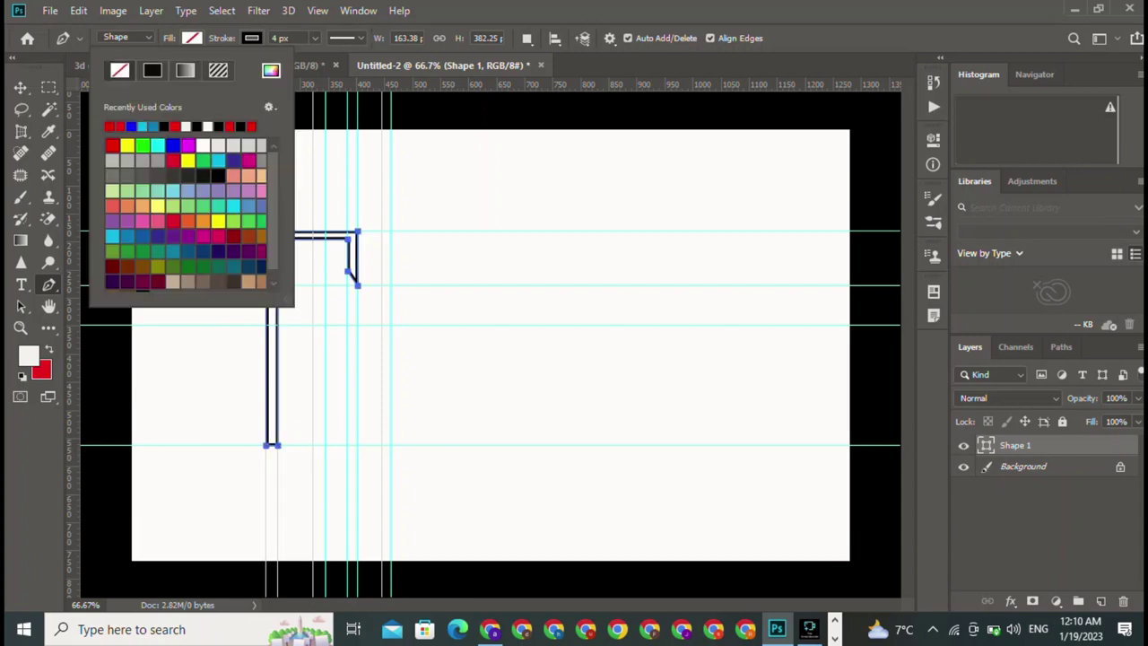
Step: Fill Shape 1 solid blue and deselect it with the Move tool
click(172, 144)
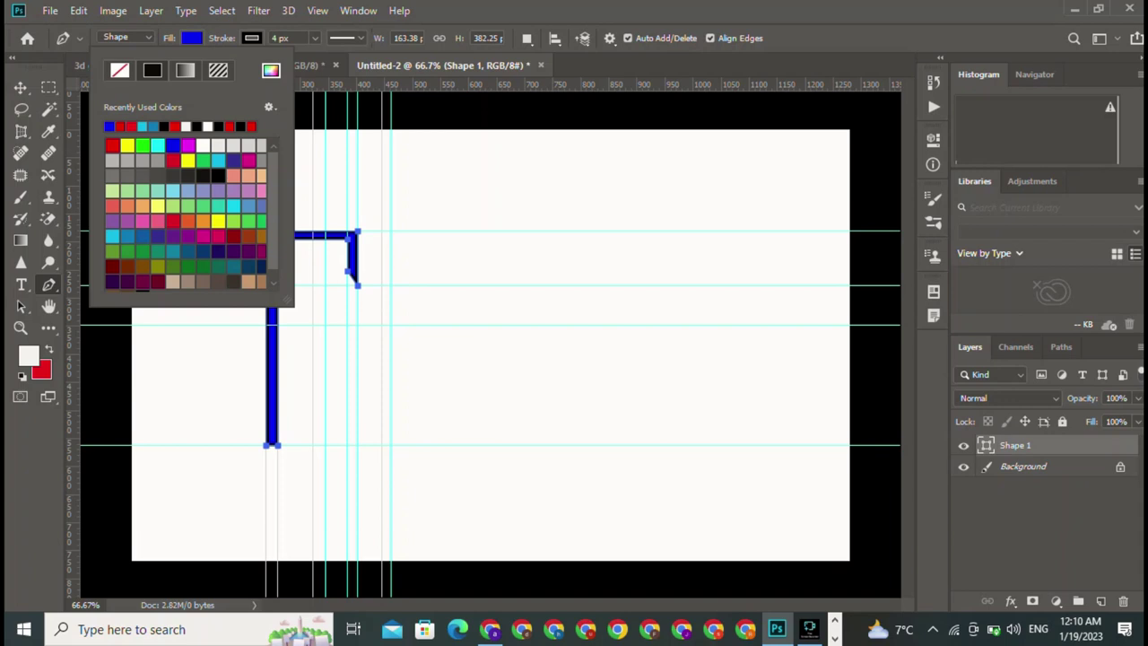
key(v)
click(313, 338)
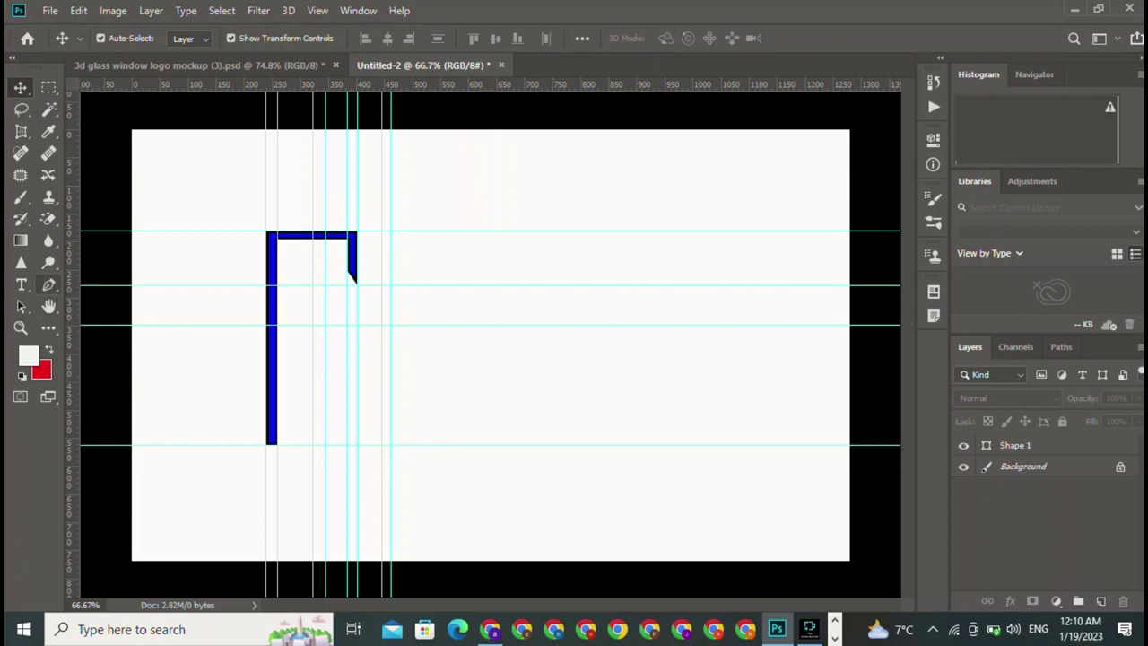
click(48, 284)
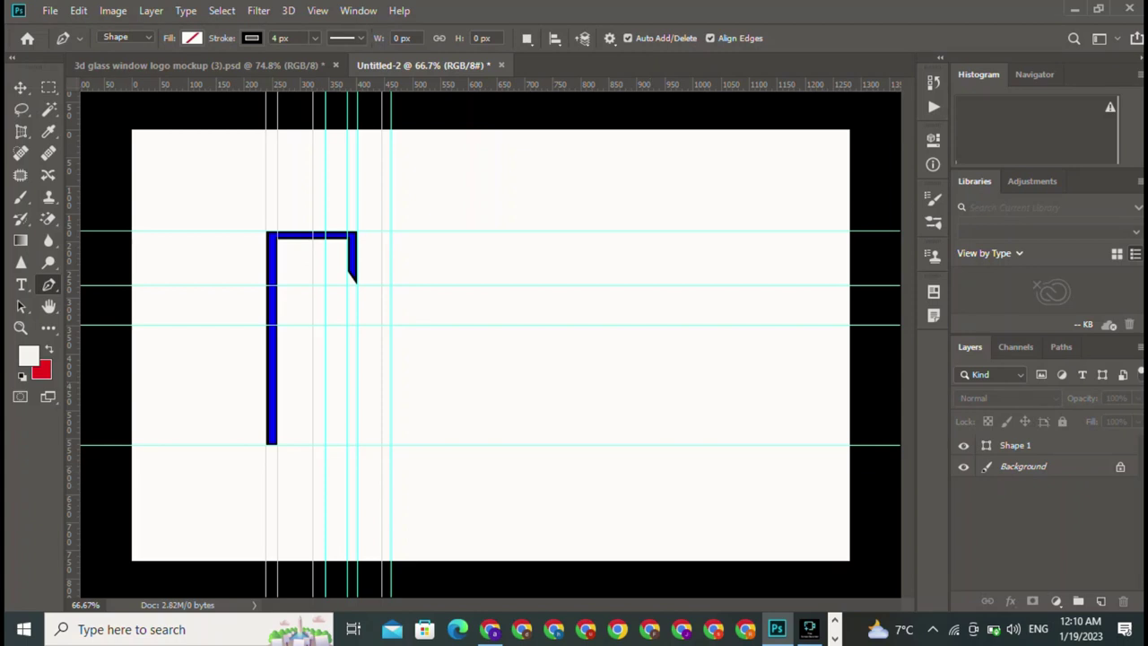
Step: Add a vertical guide near X 845 px and draw the roof line from its right end over the peak
drag(71, 464, 606, 437)
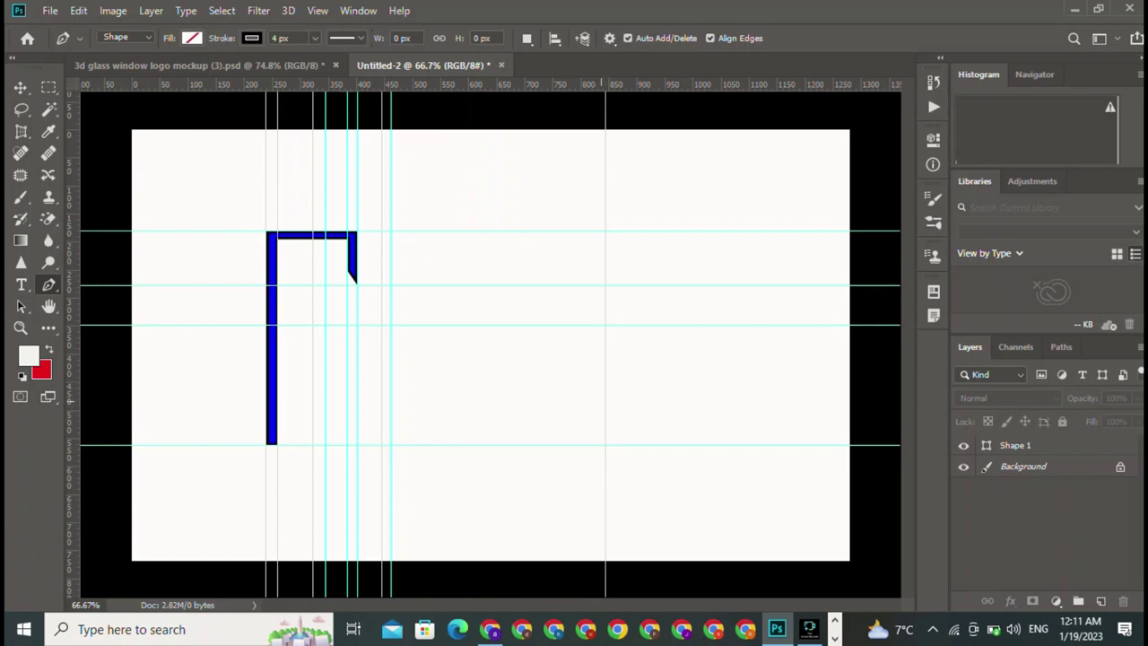
click(605, 401)
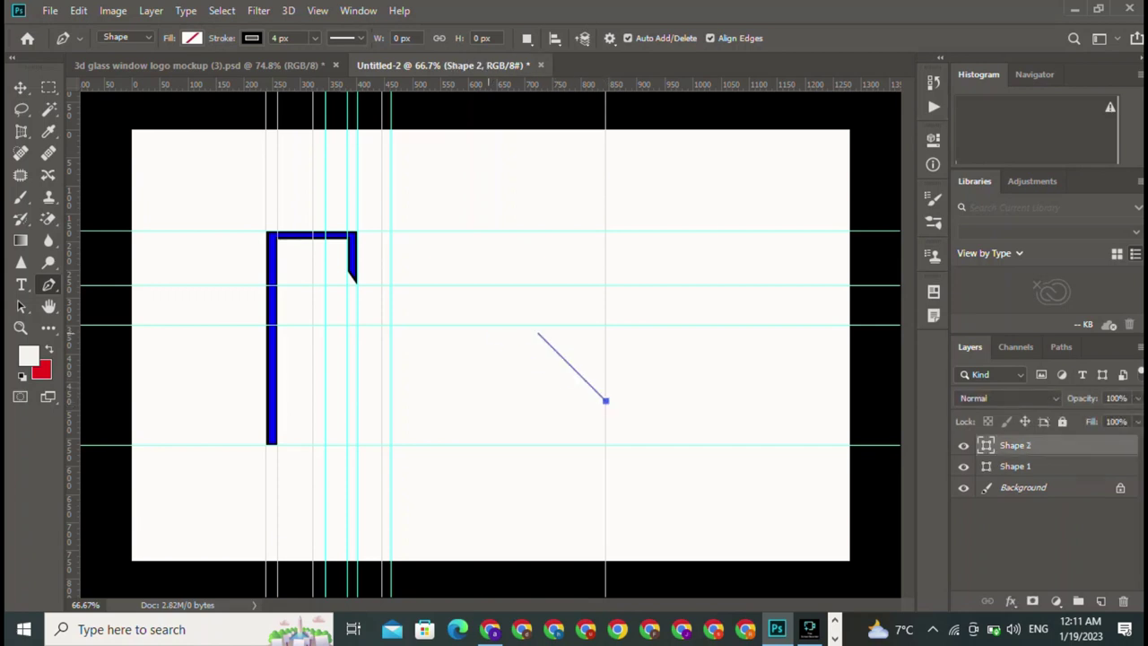
click(485, 326)
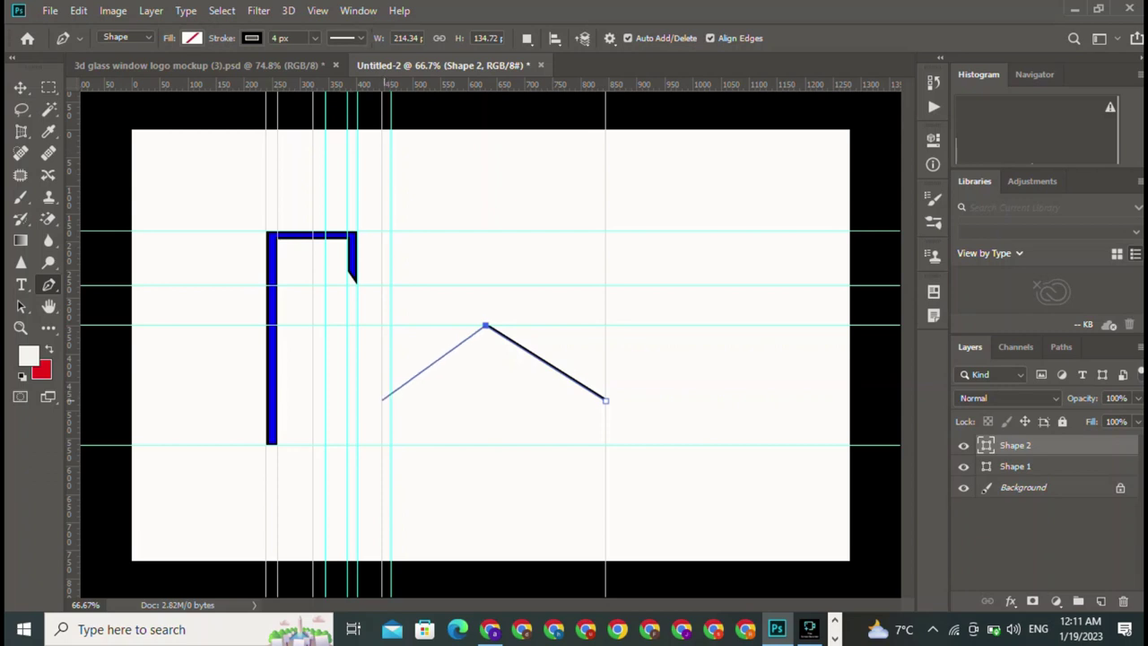
click(382, 399)
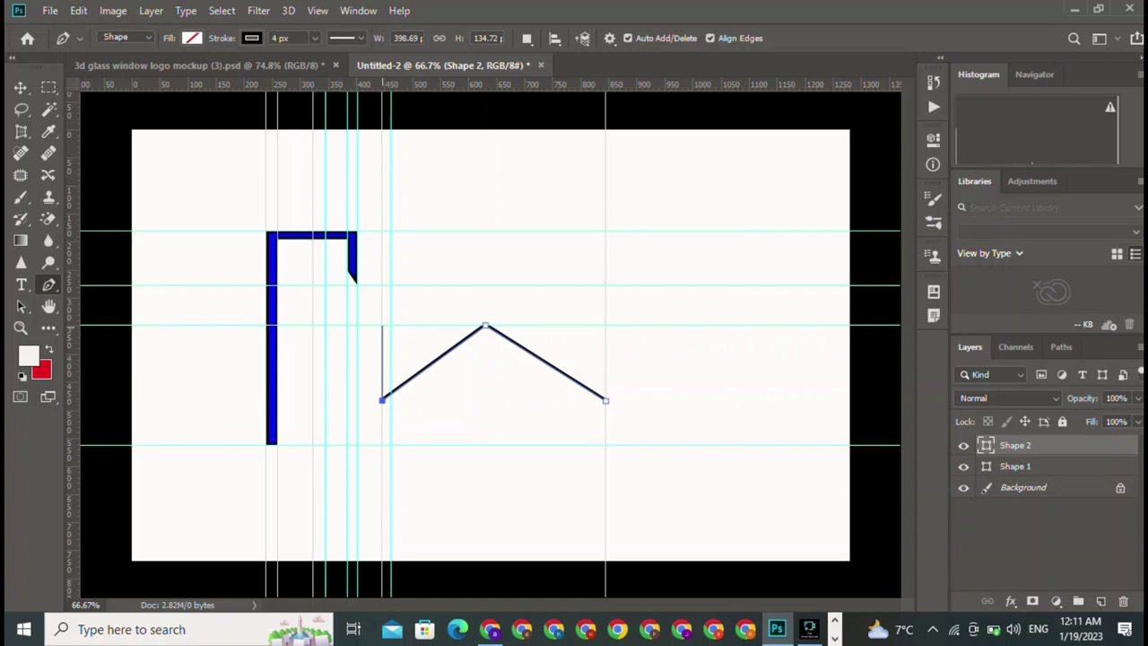
Step: Continue the path up the step, across to the first post, and down the second post
click(382, 326)
click(313, 266)
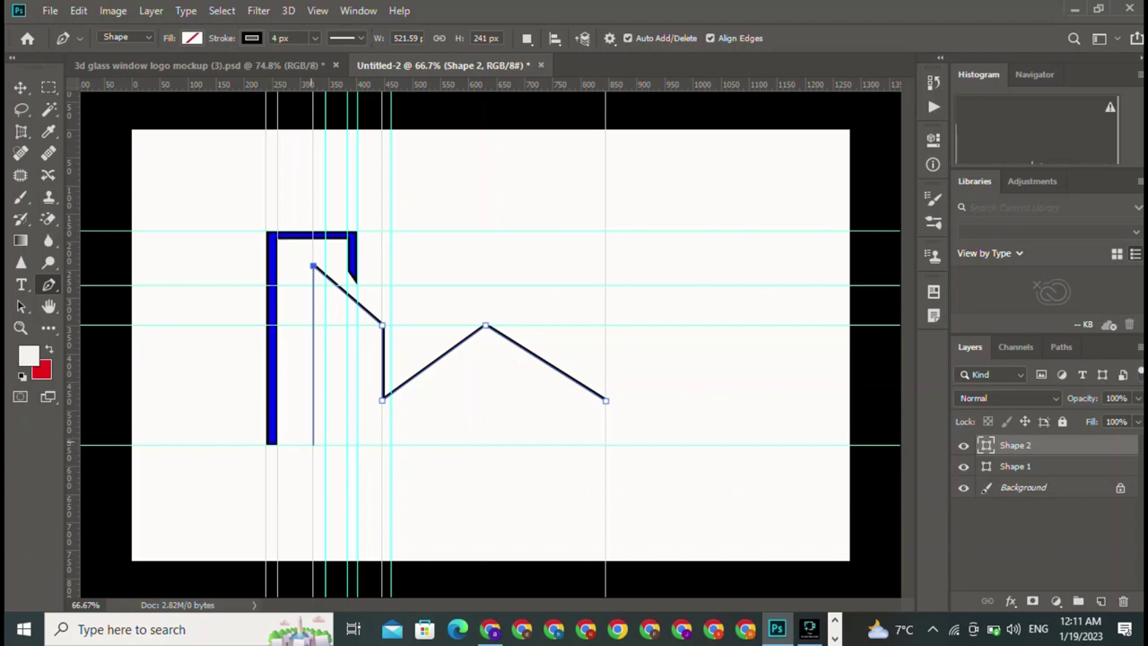
click(313, 444)
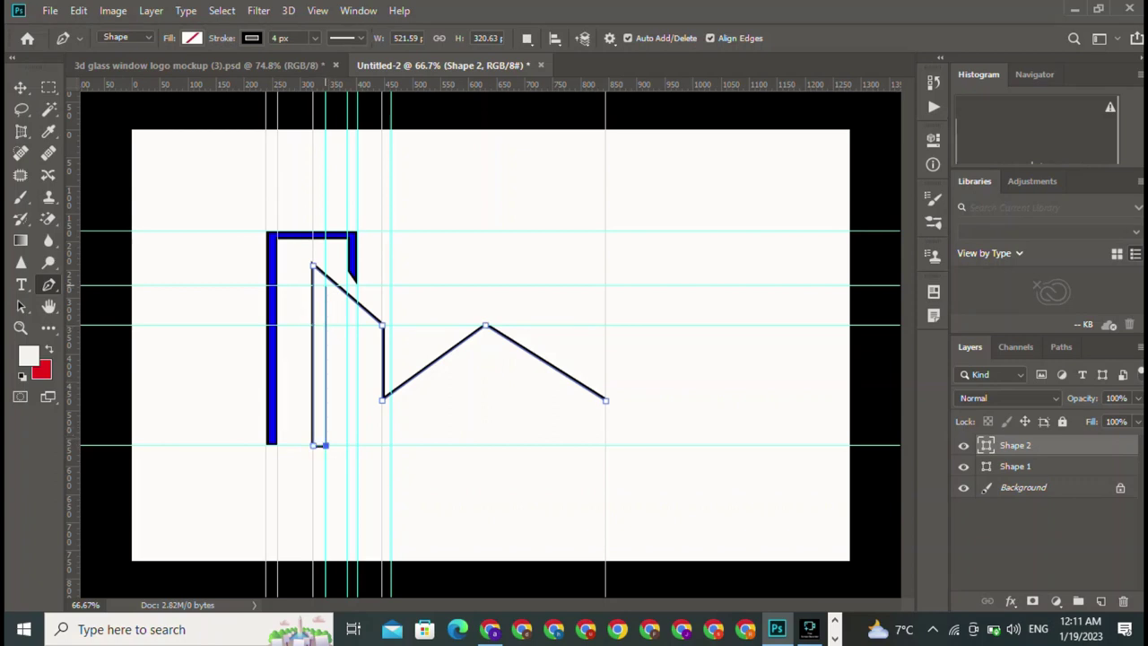
click(326, 286)
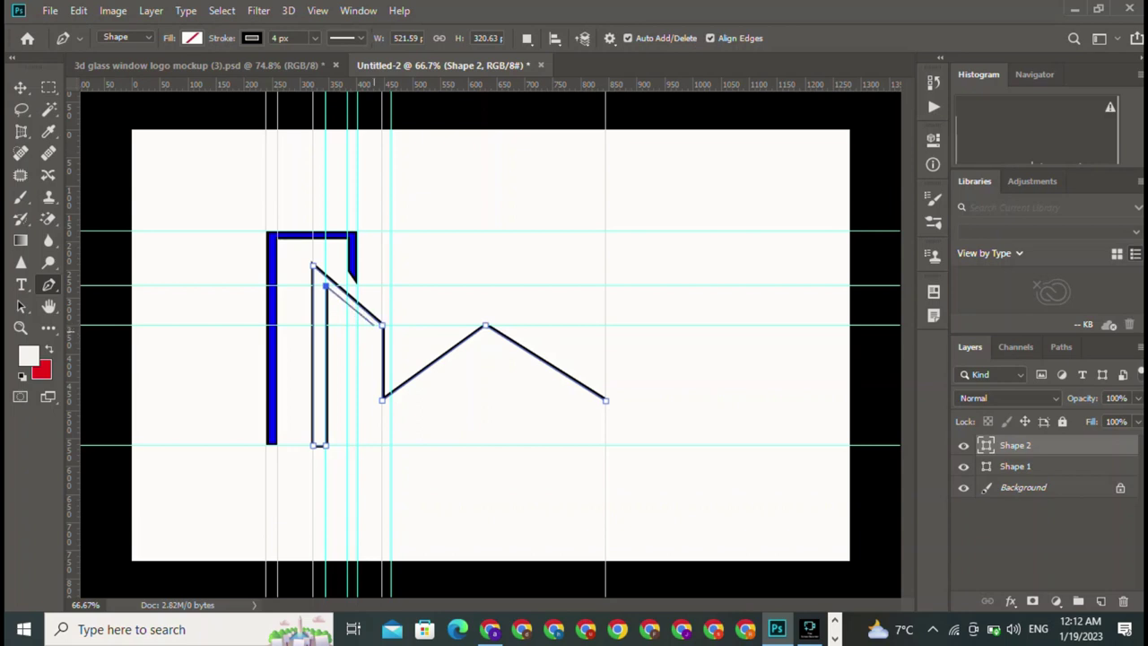
Step: Trace the inner roof edge back under the peak to the right end and finish the path
click(375, 325)
click(375, 411)
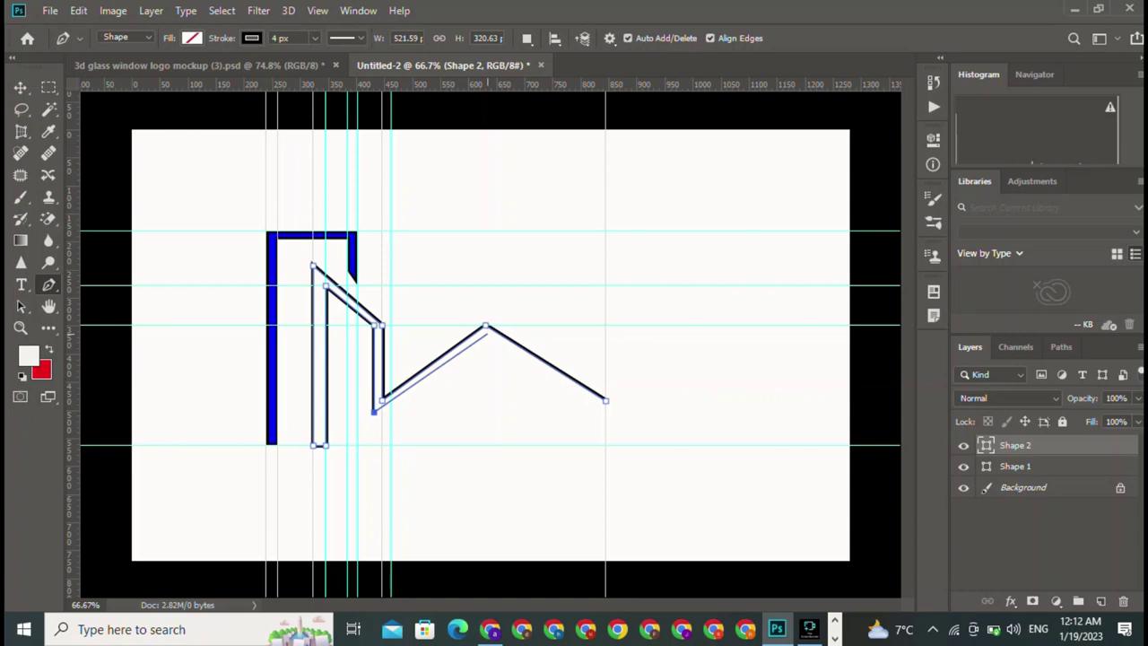
click(486, 332)
click(606, 404)
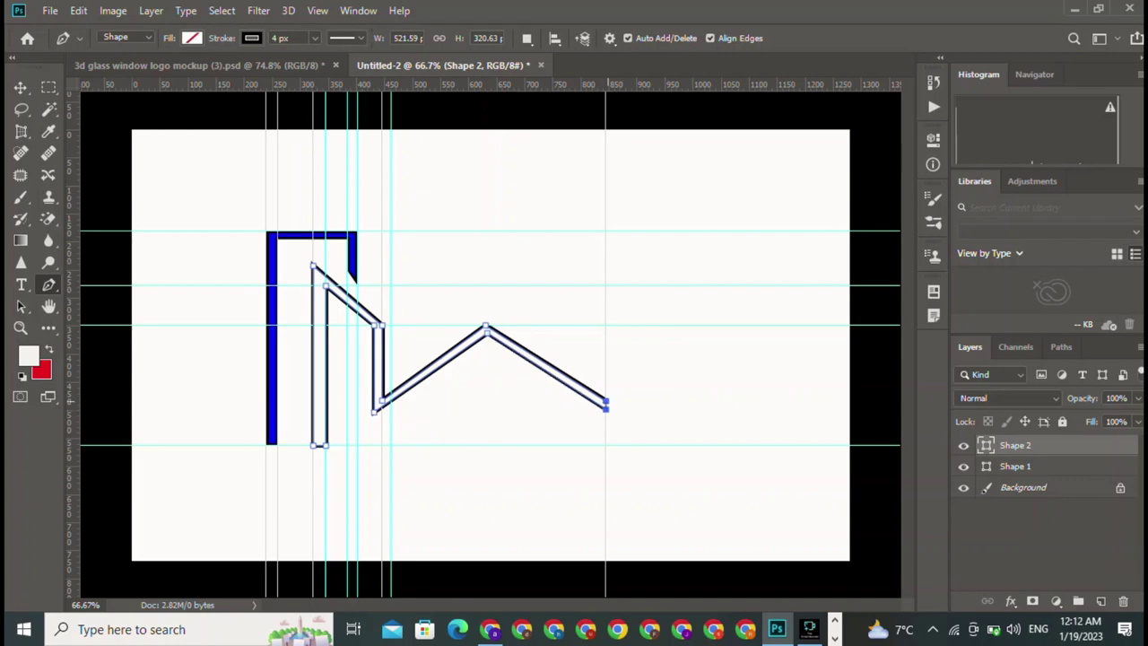
key(Return)
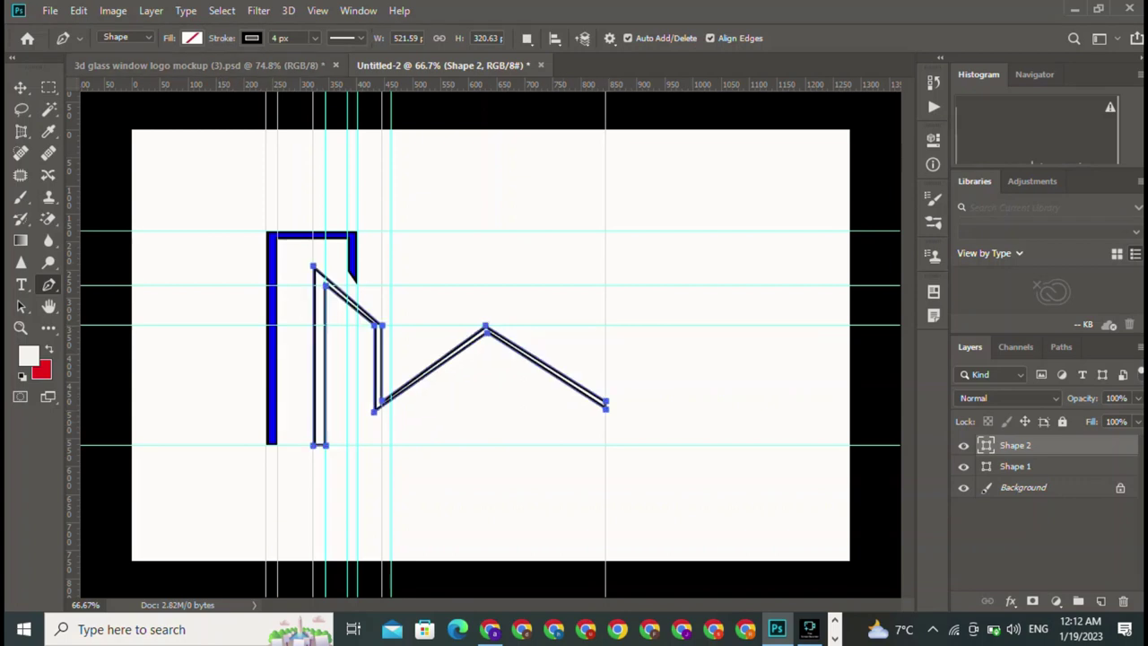
Step: Fill Shape 2 with blue and deselect it using the Move tool
click(192, 38)
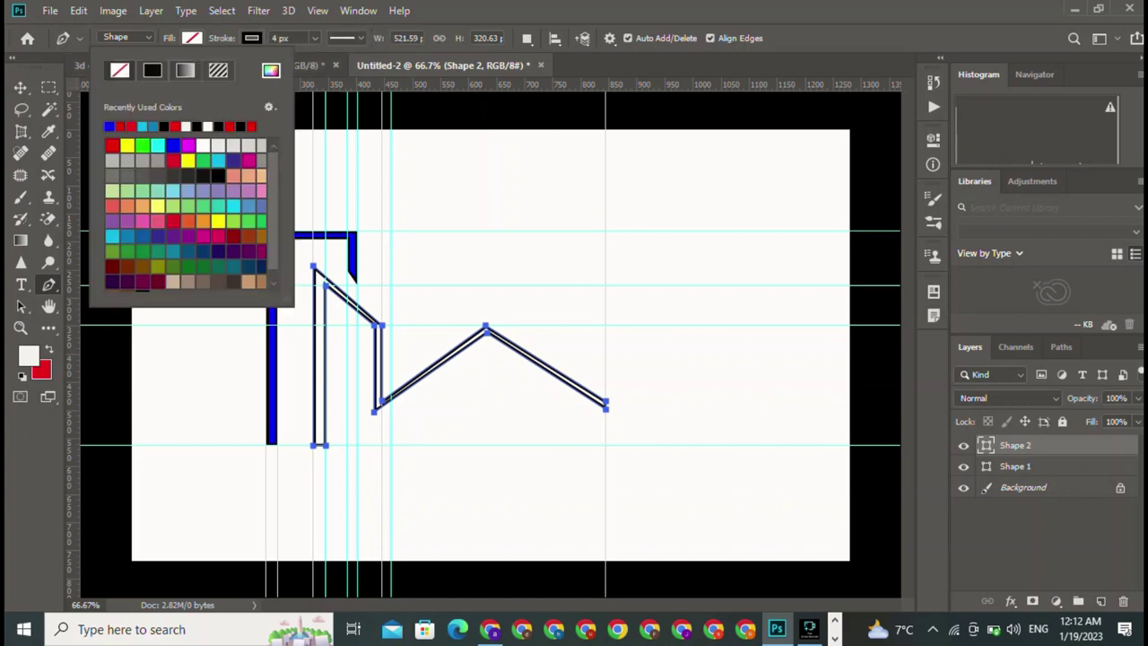
click(109, 126)
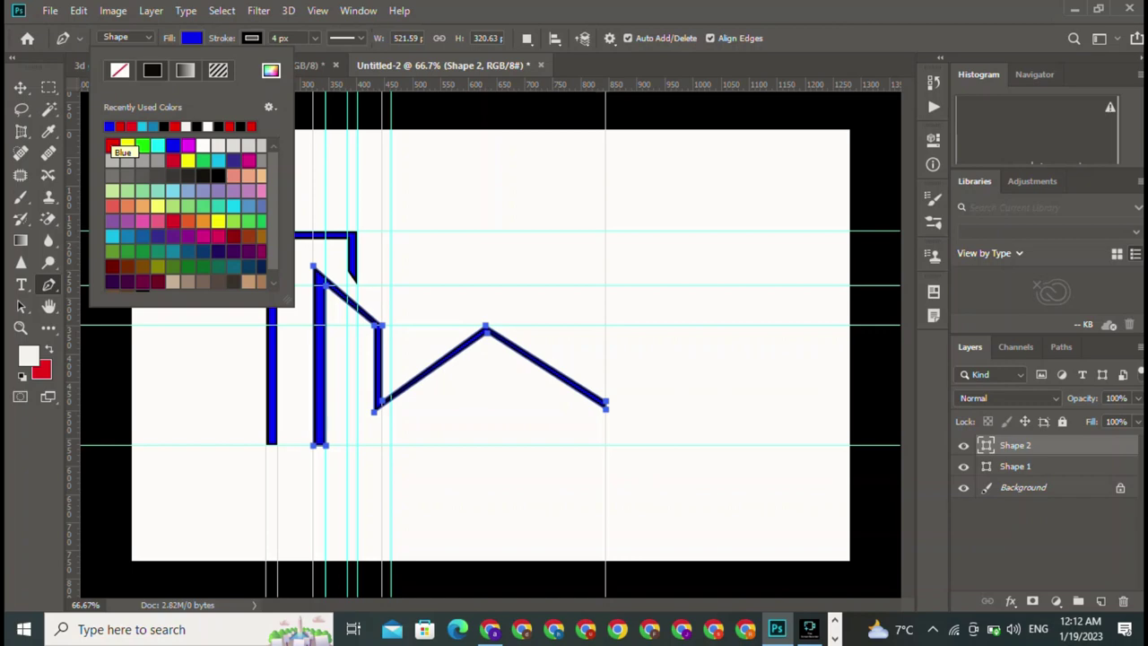
click(21, 109)
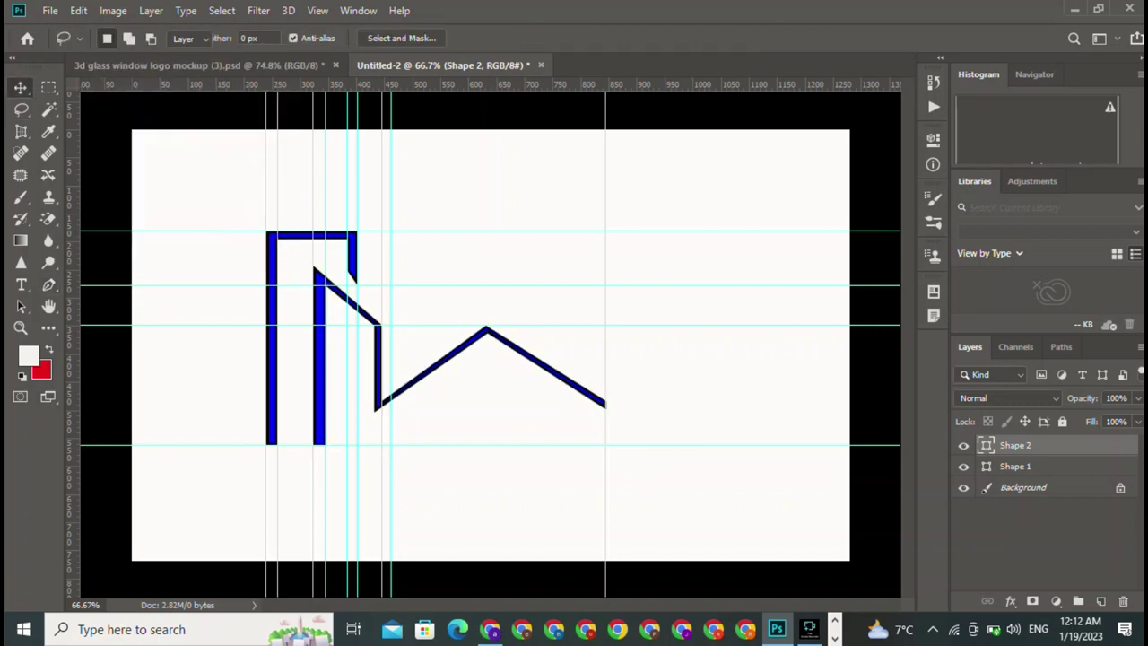
key(v)
key(Escape)
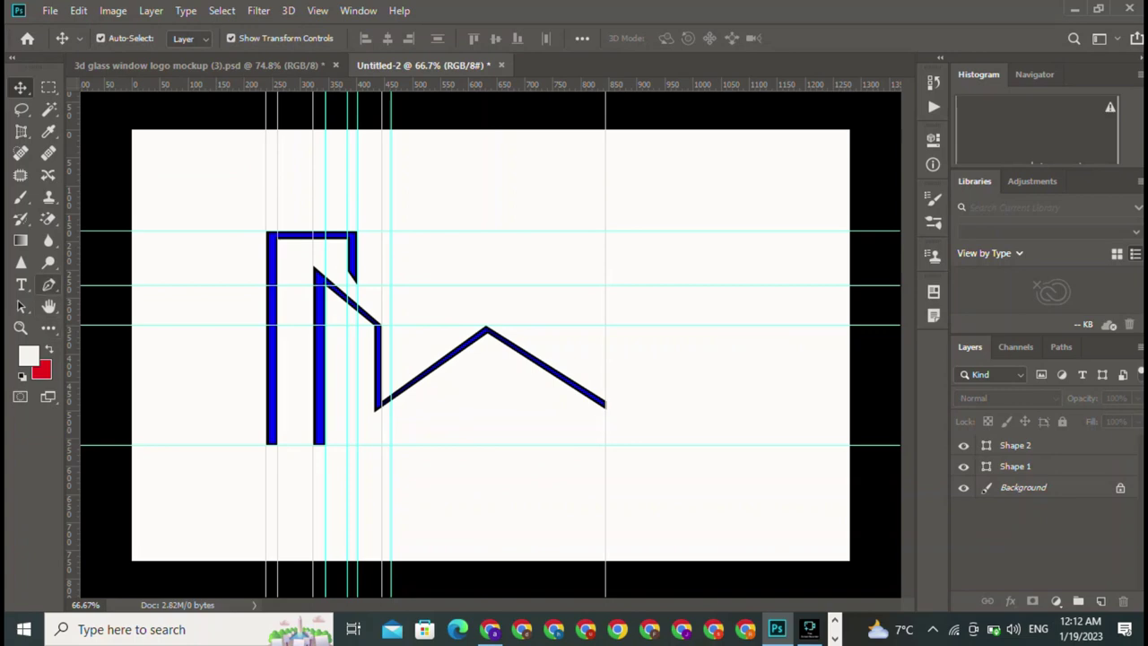
click(48, 284)
Step: Draw a thin closed bar between the bottoms of the two posts
click(266, 445)
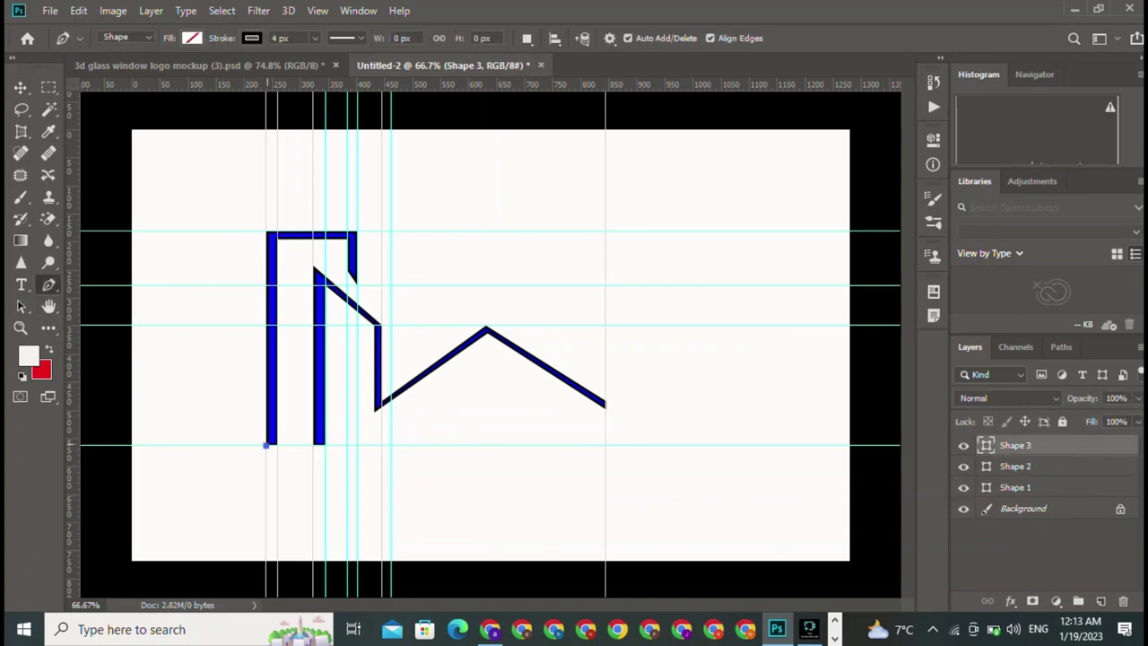
click(327, 444)
click(325, 437)
click(266, 439)
key(Return)
Step: Fill the base bar blue and deselect it
click(191, 38)
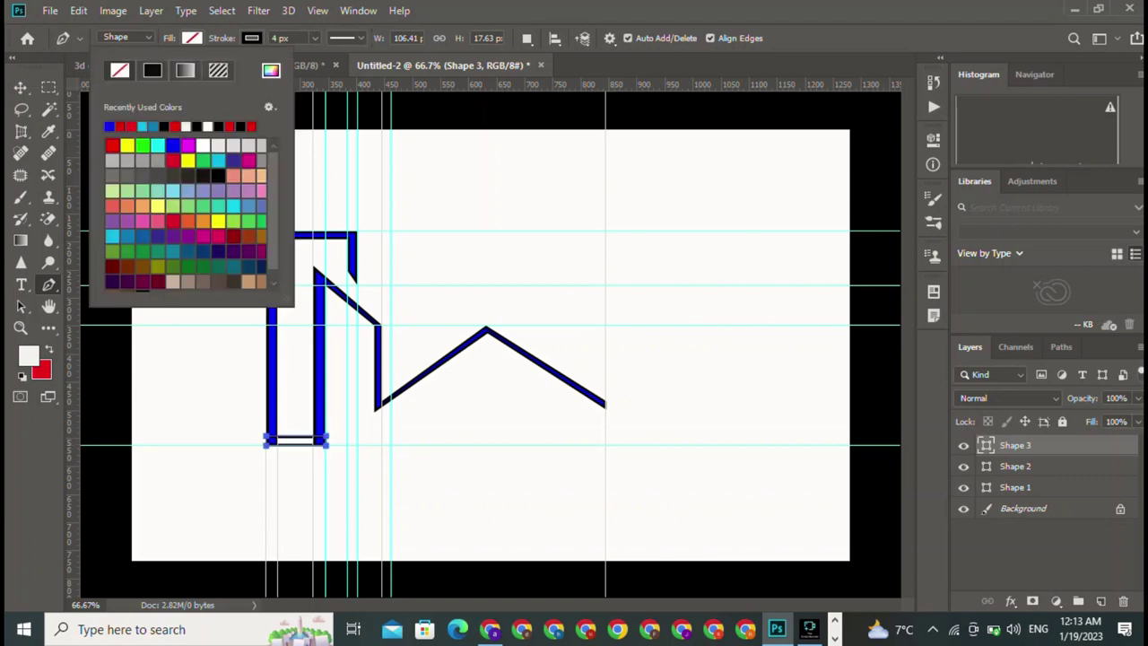
click(108, 126)
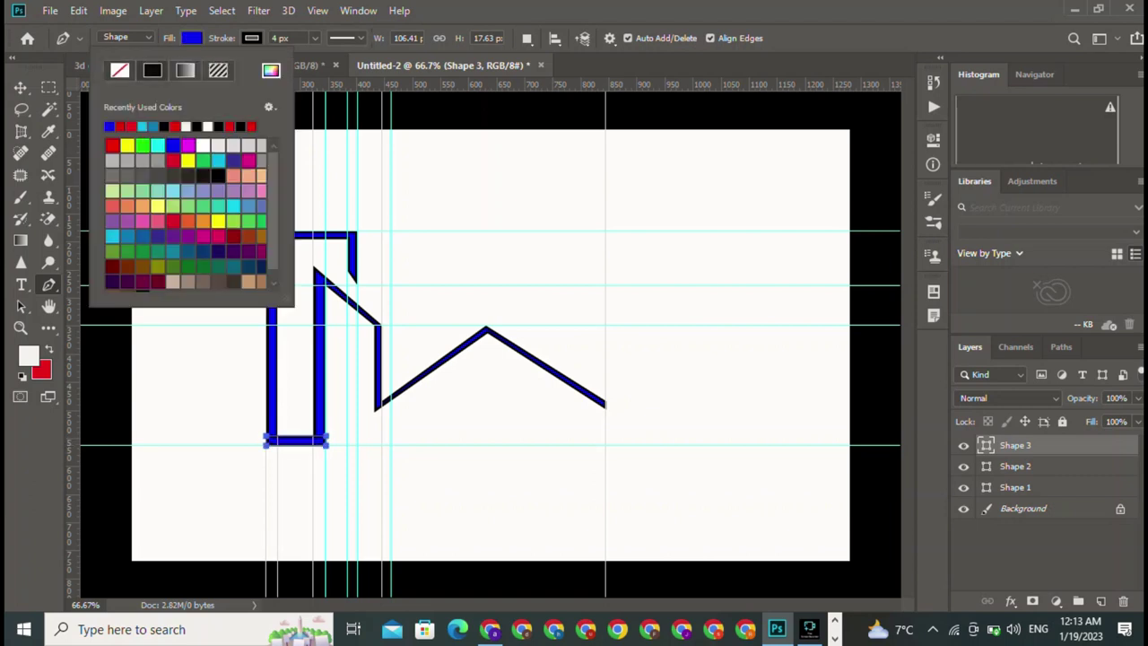
key(Escape)
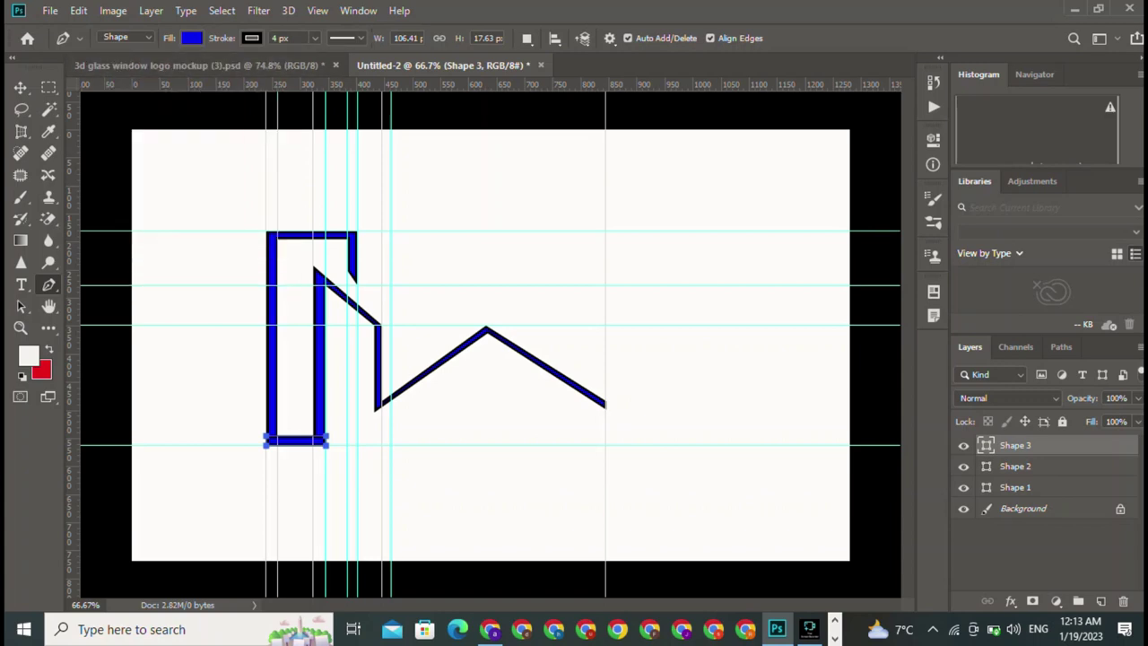
click(251, 37)
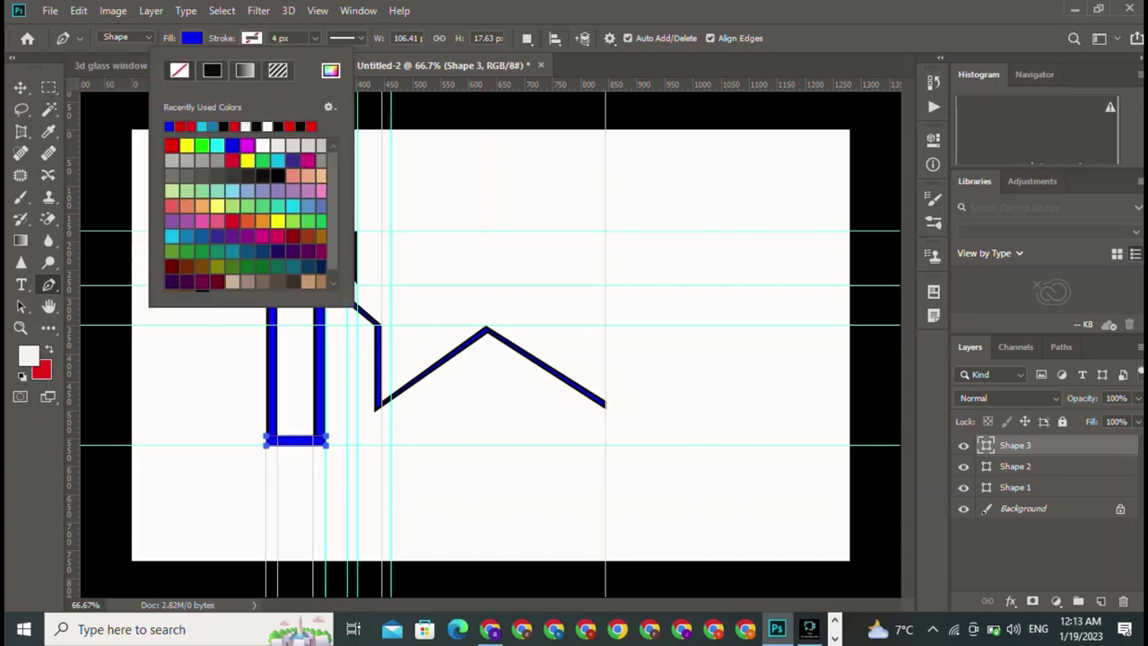
key(v)
click(295, 442)
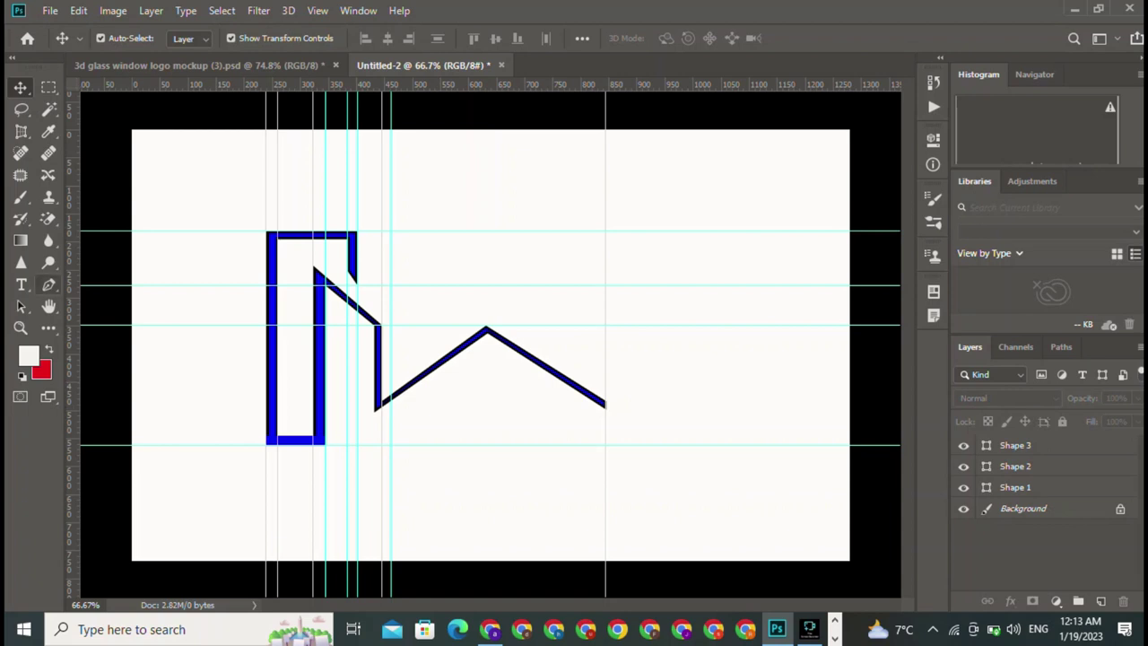
Step: Outline a closed L-shaped piece between the blue frame and the roof line's left end
click(49, 285)
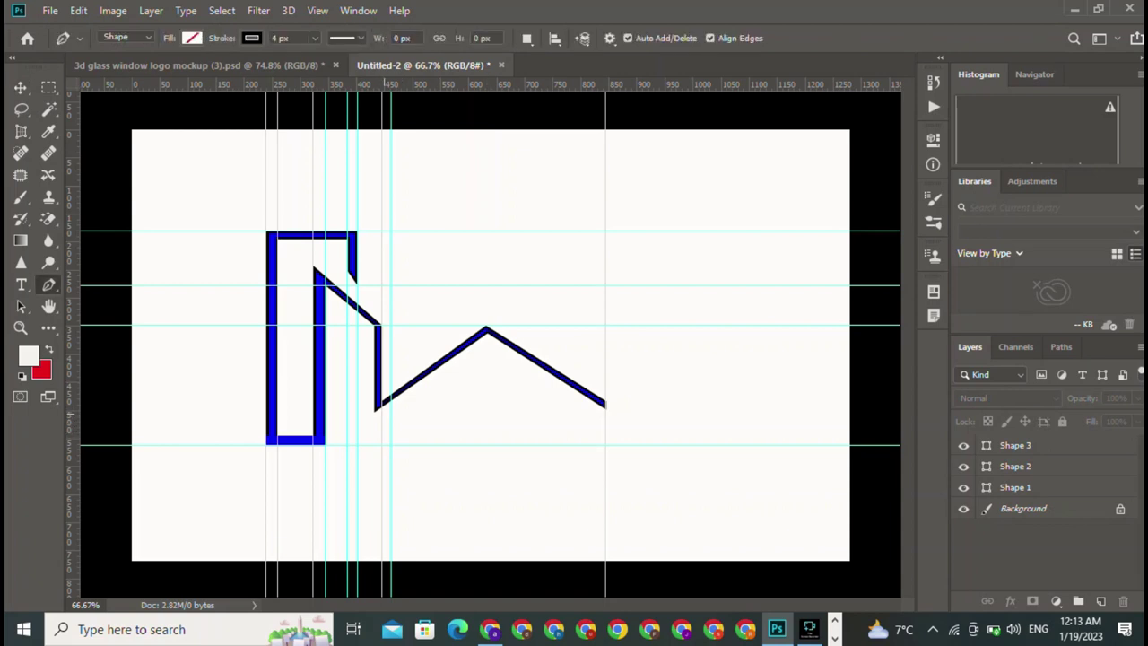
click(382, 417)
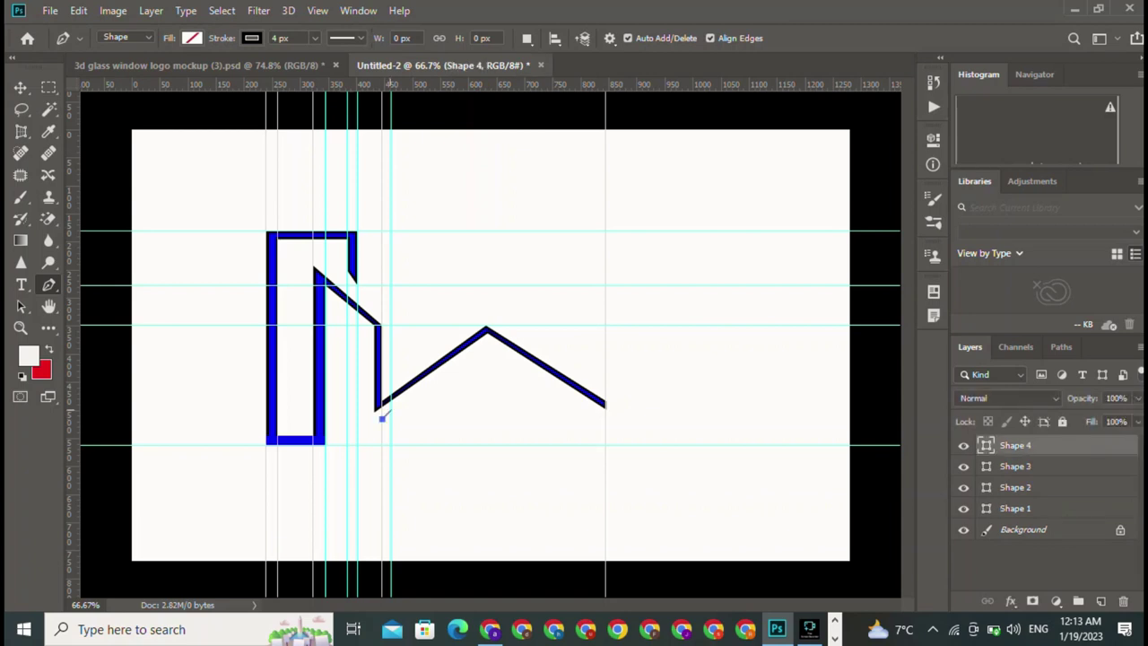
click(391, 408)
click(391, 445)
click(348, 445)
click(348, 314)
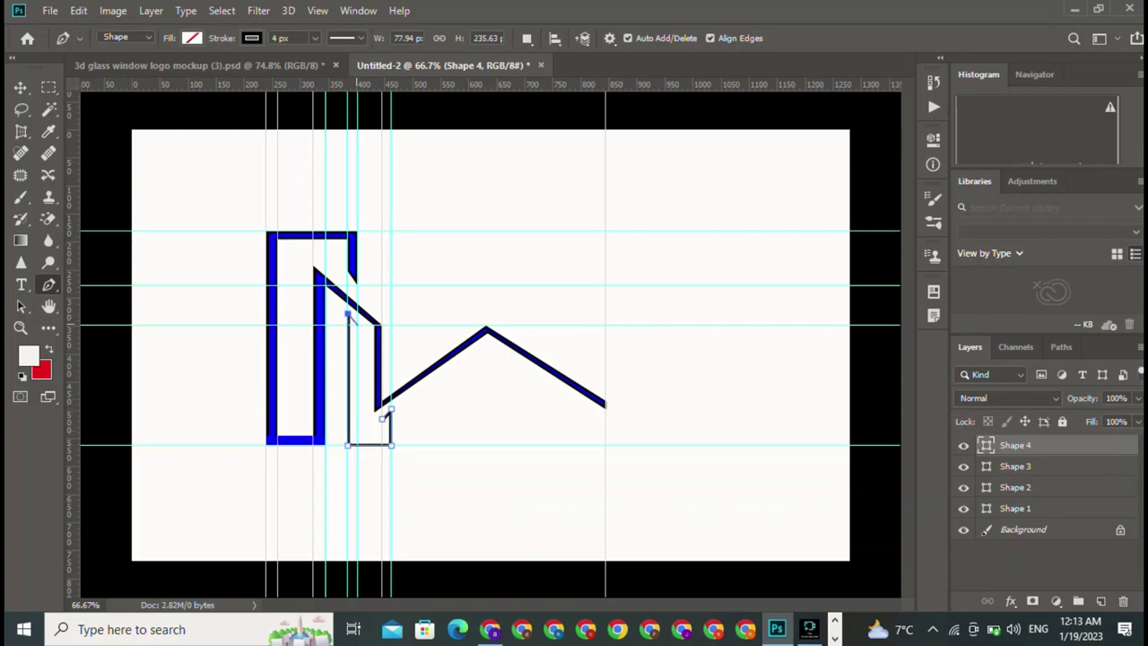
click(358, 324)
click(358, 434)
click(380, 434)
click(382, 419)
Step: Fill the L-shaped piece with black and set its stroke to No Color
click(191, 38)
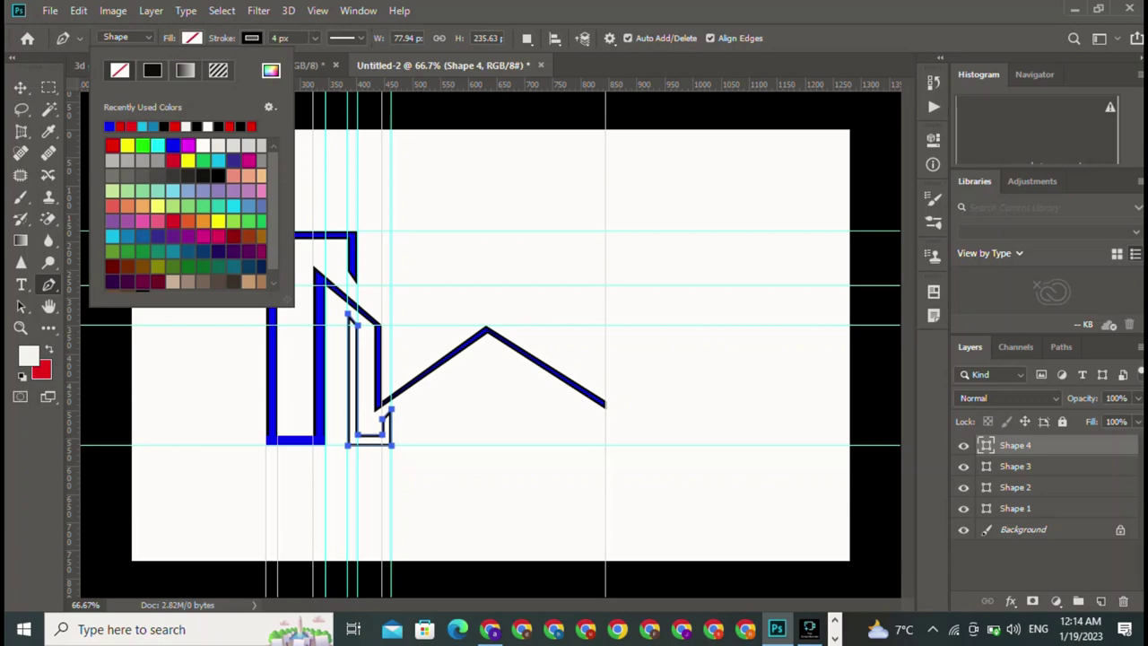
click(152, 70)
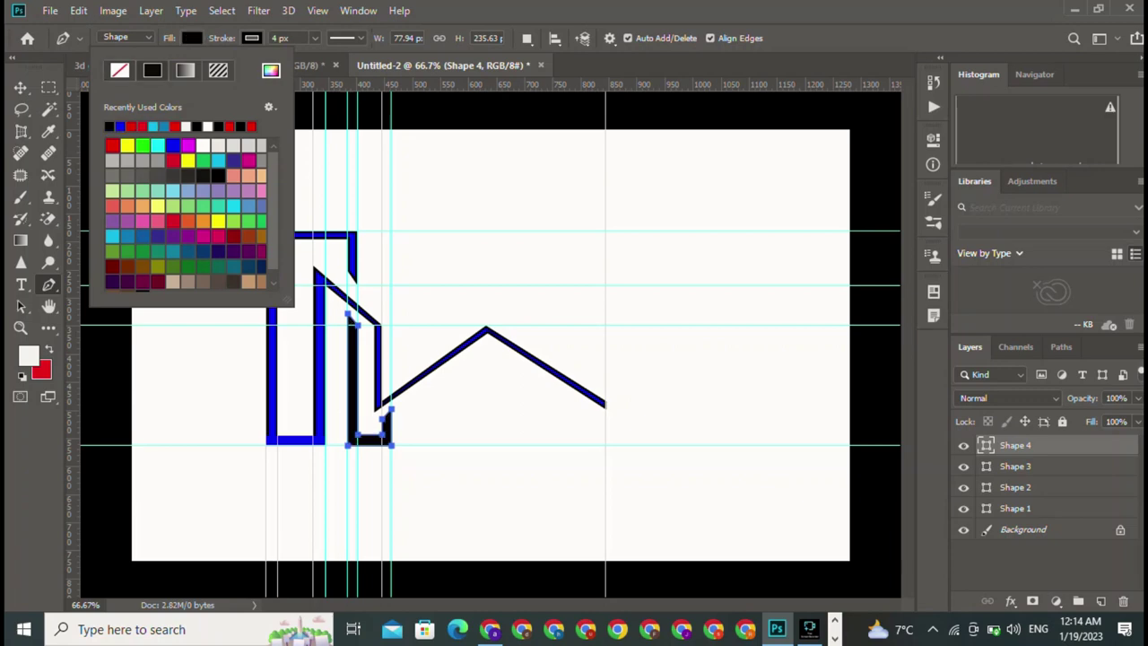
click(251, 37)
click(251, 38)
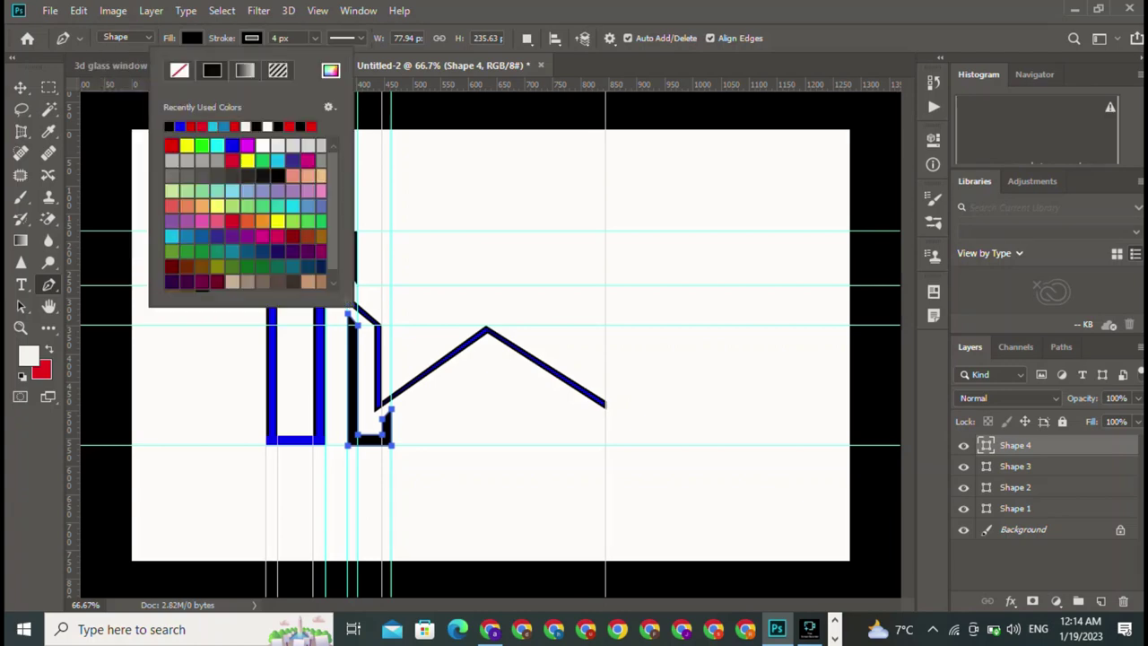
click(179, 70)
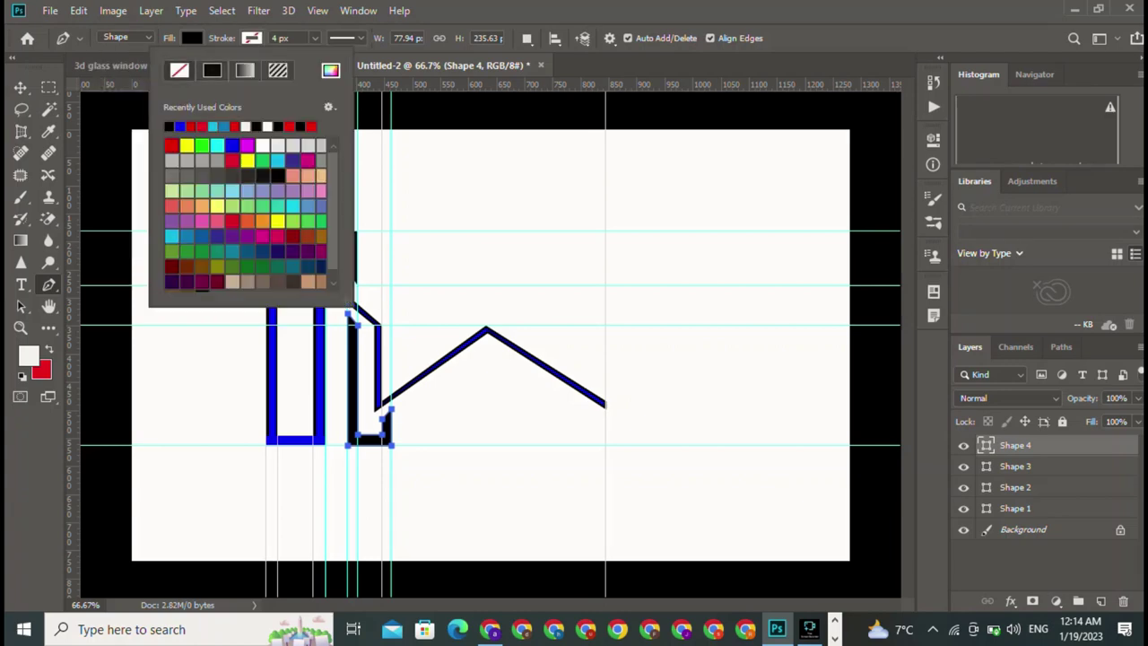
Step: Select the blue frame shape and check its fill colour, leaving it unchanged
key(v)
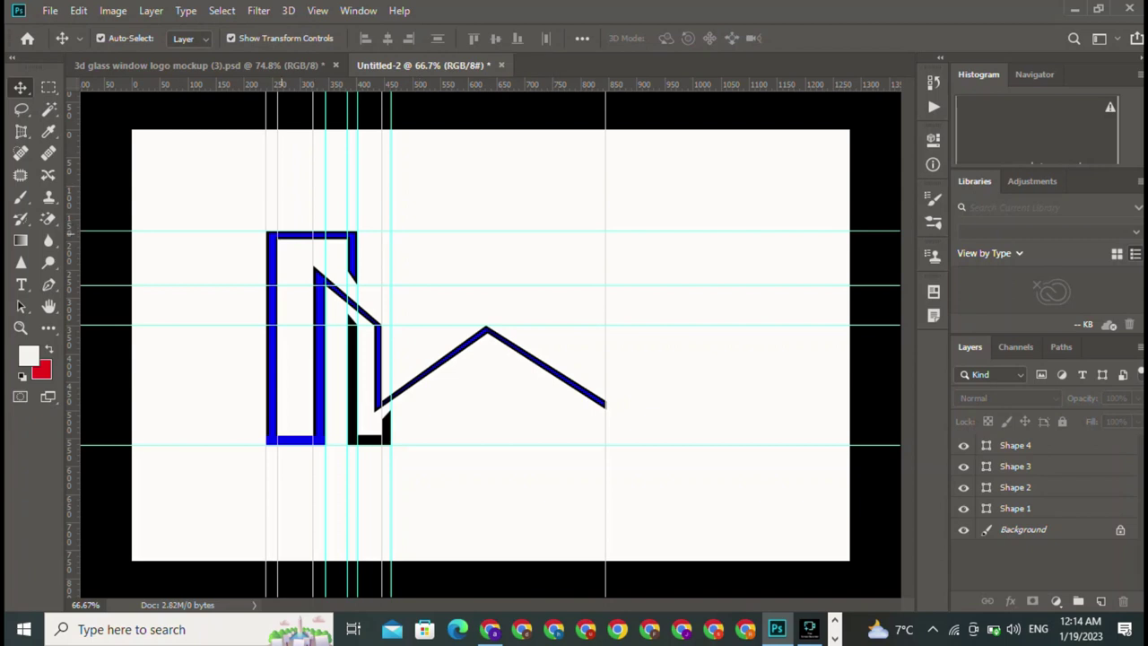
click(312, 339)
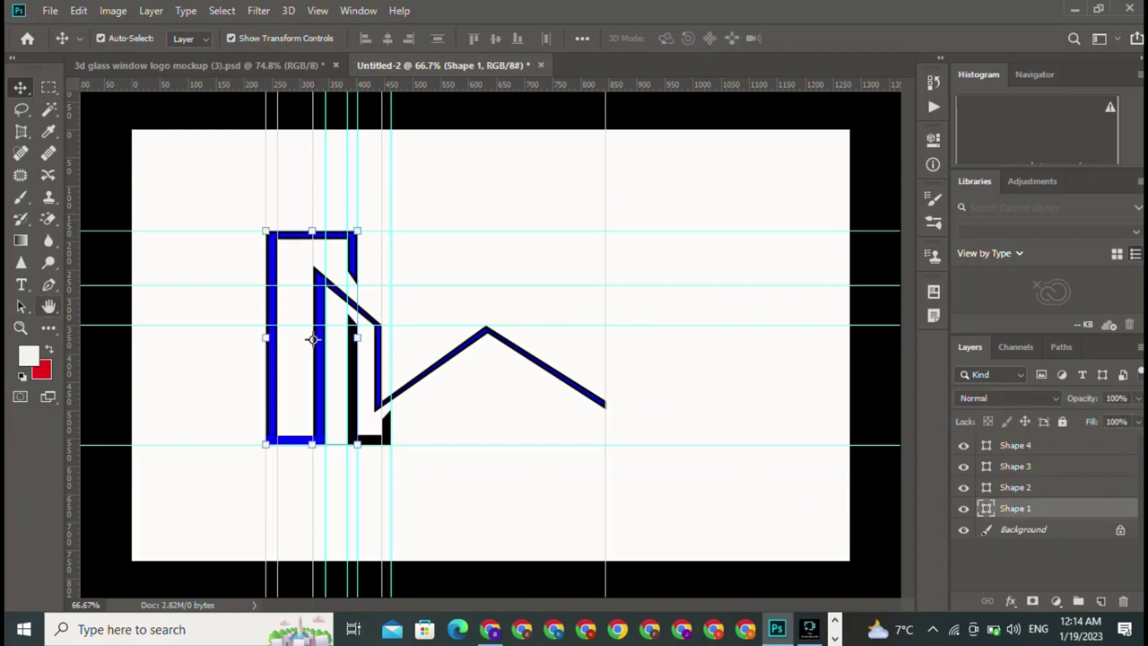
key(p)
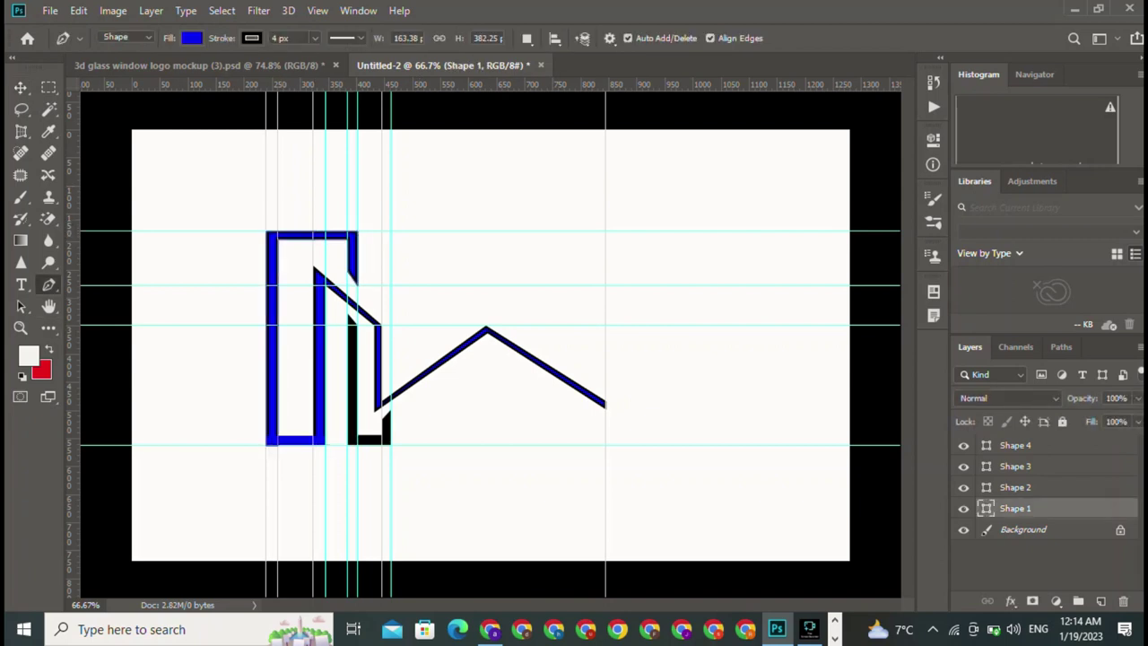
click(191, 37)
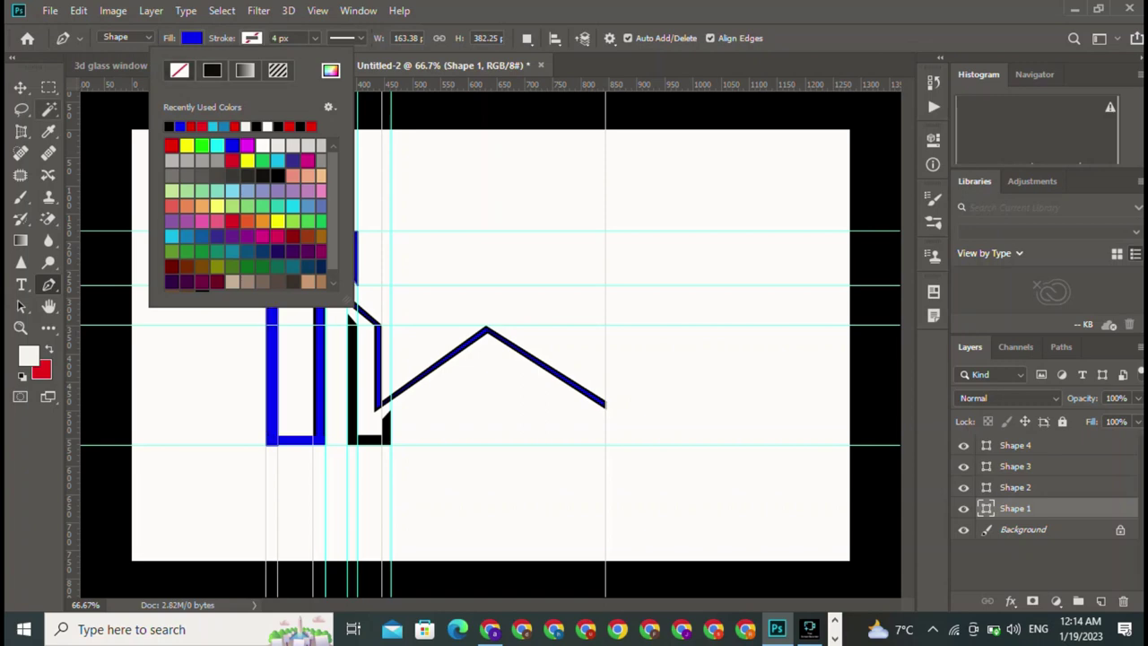
key(v)
click(1040, 565)
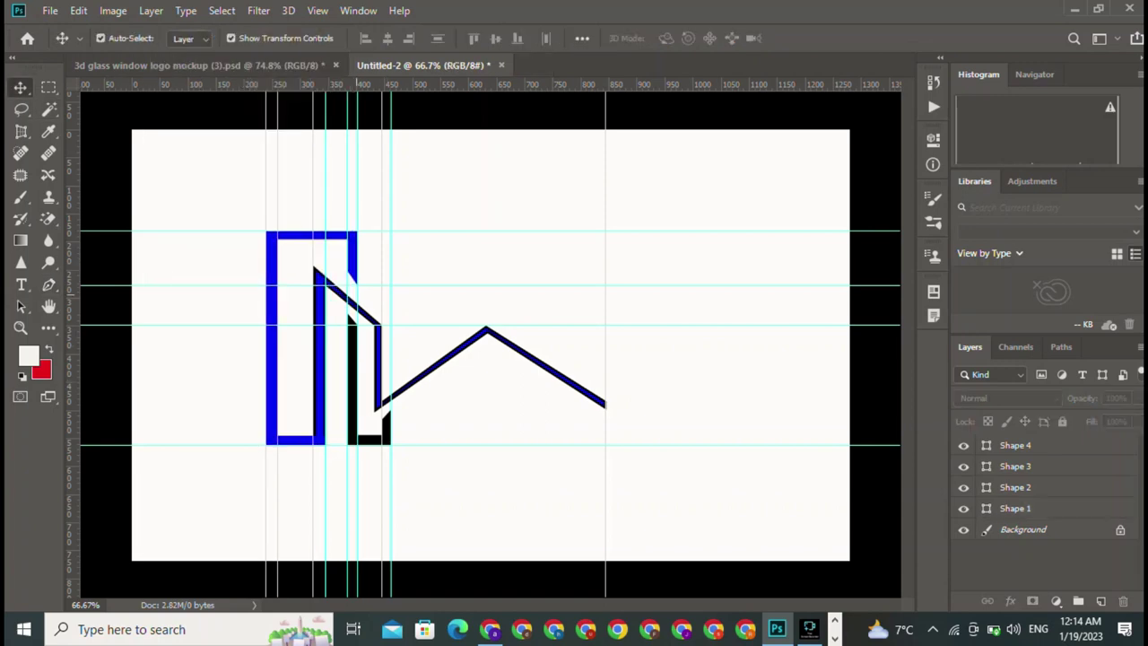
Step: Set the roof line's stroke to No Color and undo the stray anchor point
click(460, 357)
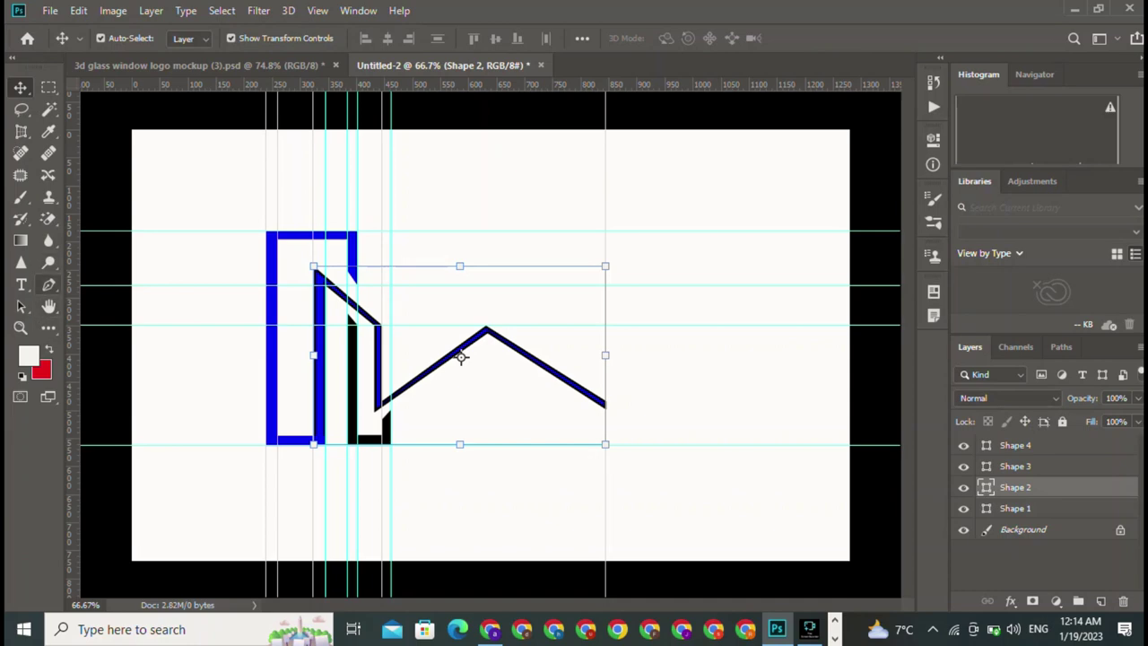
click(49, 284)
click(251, 37)
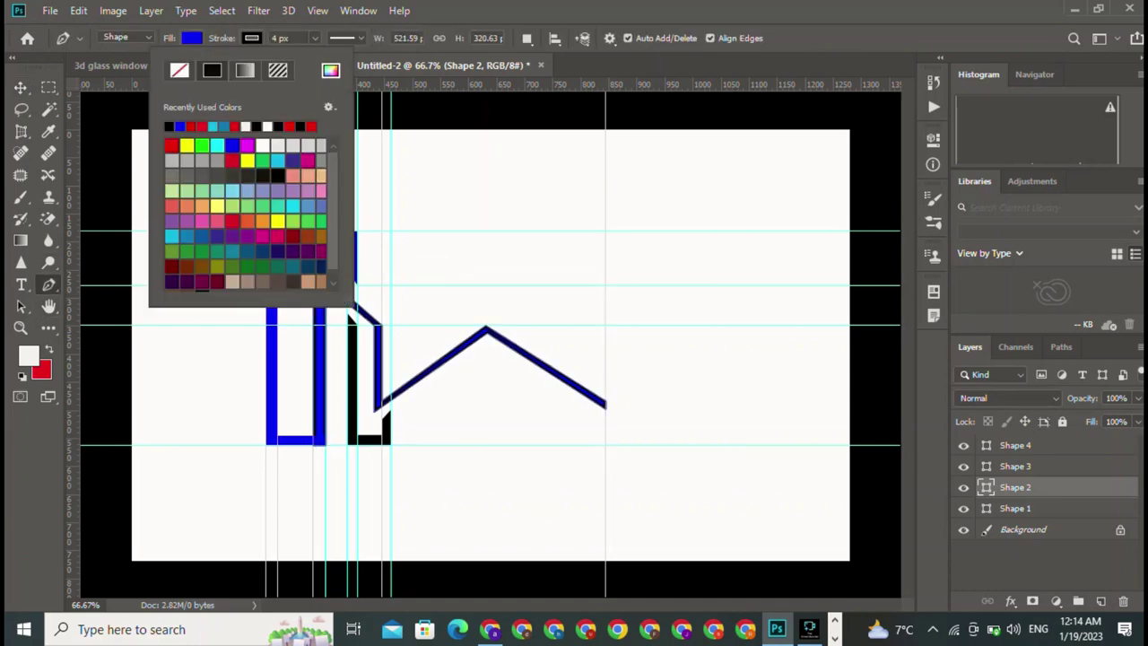
click(179, 70)
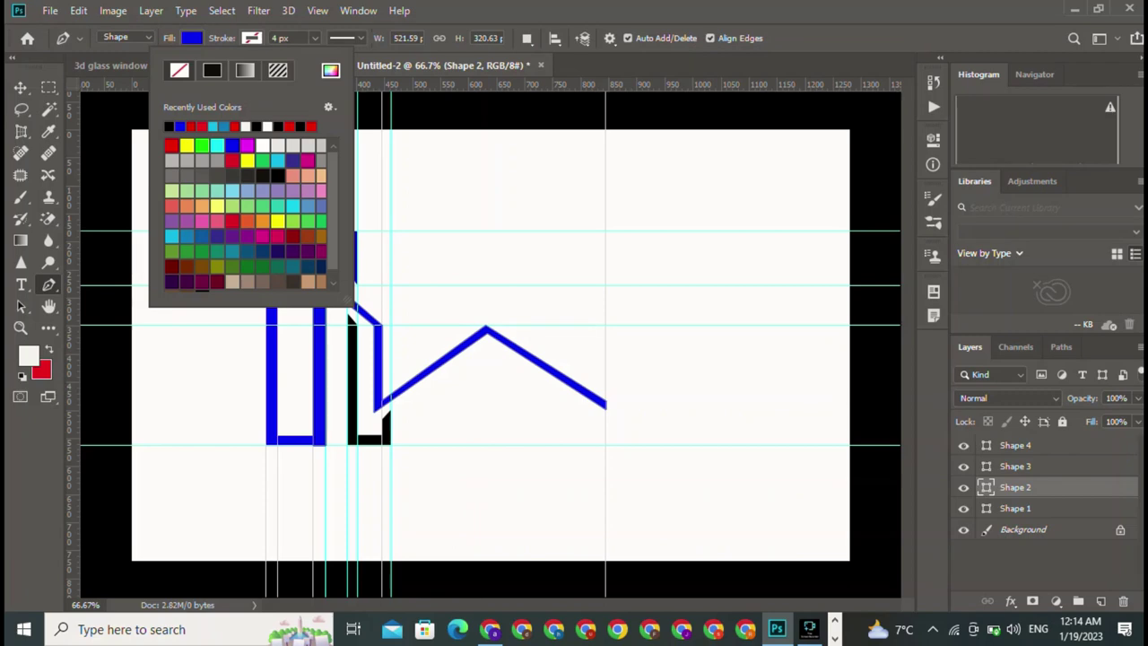
click(453, 150)
click(453, 150)
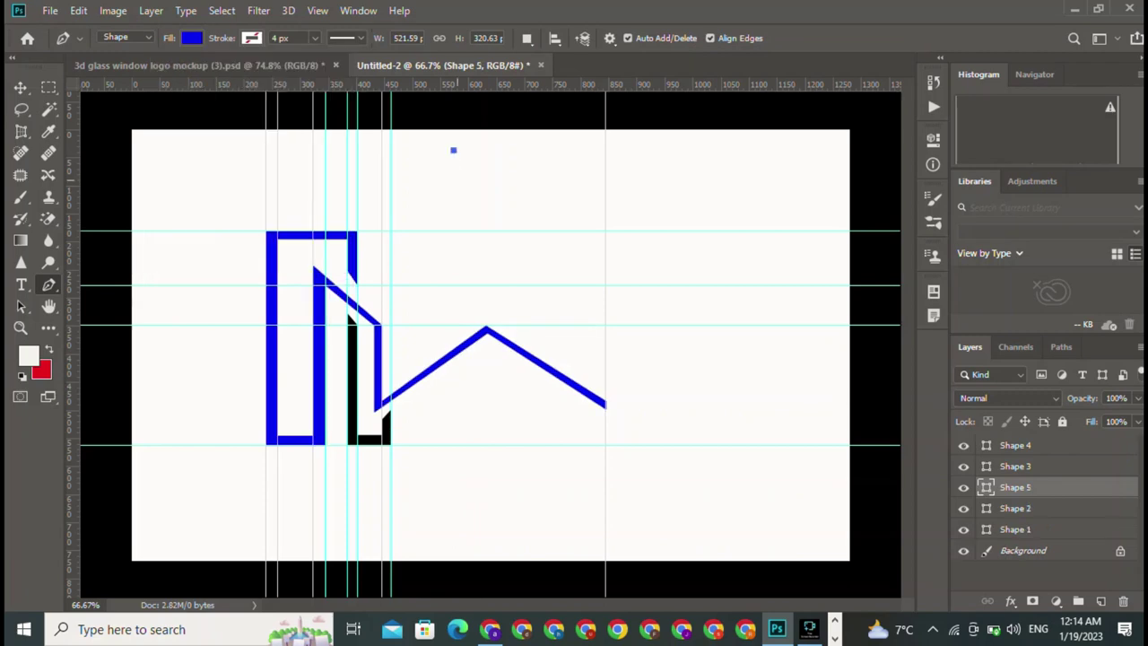
key(ctrl+z)
key(v)
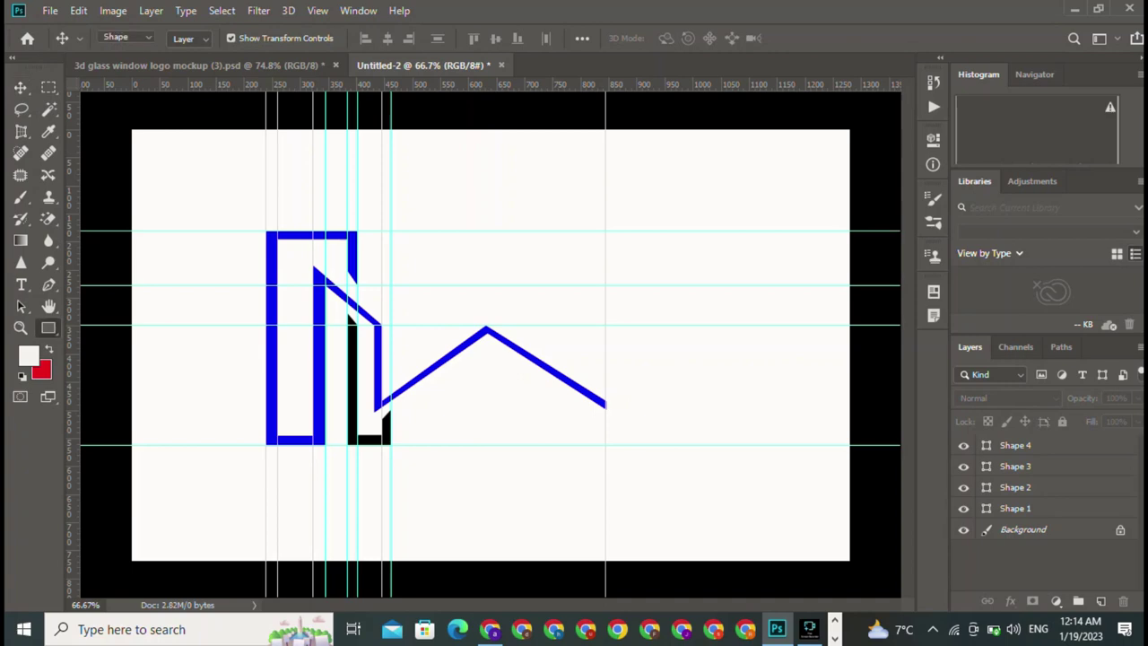
Step: Draw a small 37 px rectangle above the roof with black fill and no stroke
click(48, 327)
click(116, 499)
drag(442, 155, 462, 175)
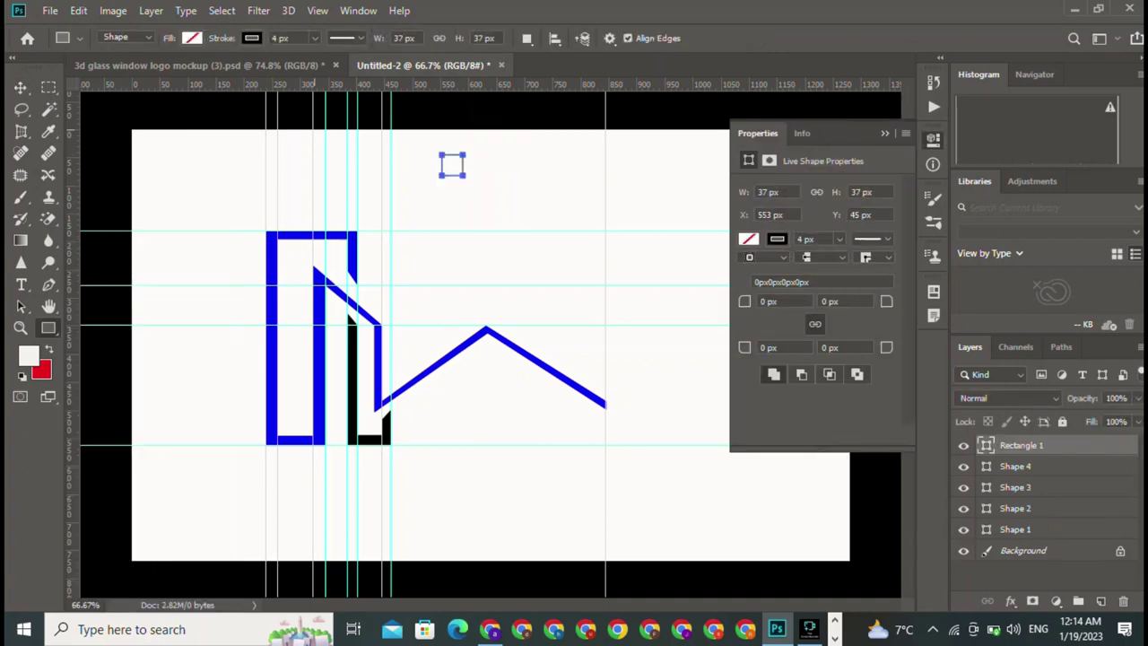
click(191, 37)
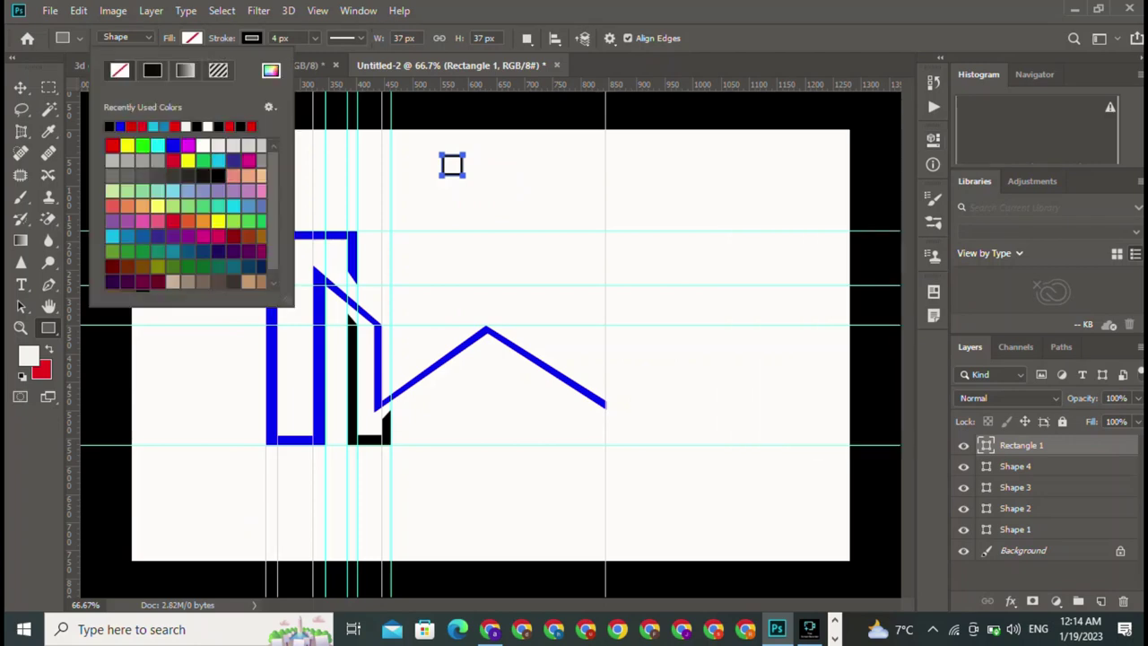
click(152, 70)
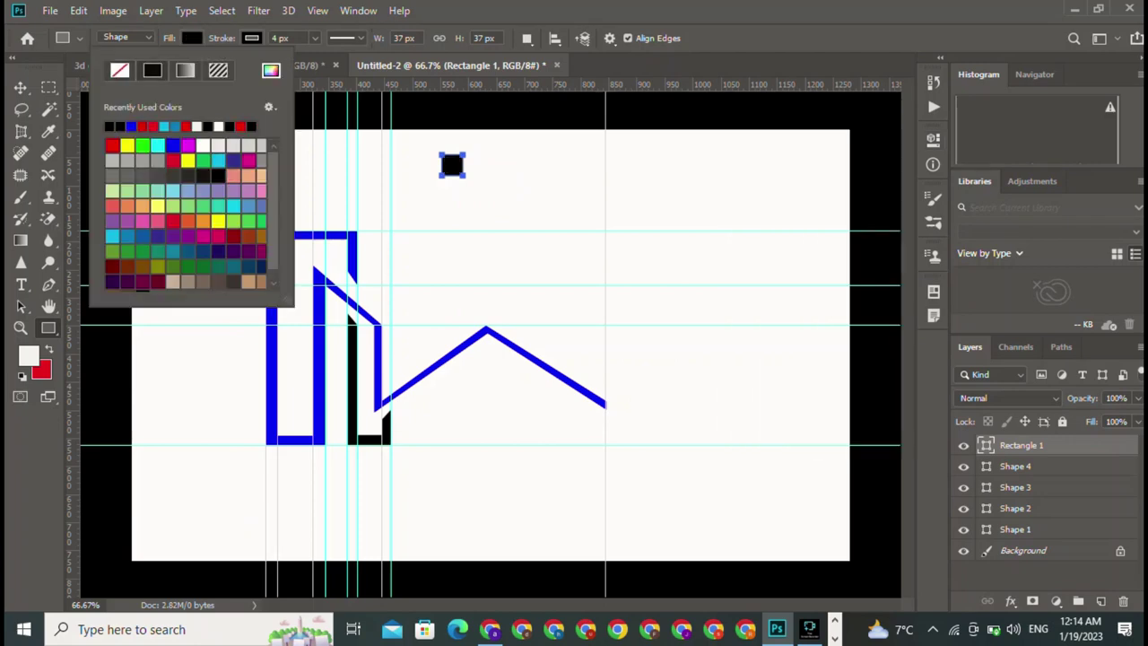
click(251, 38)
click(179, 70)
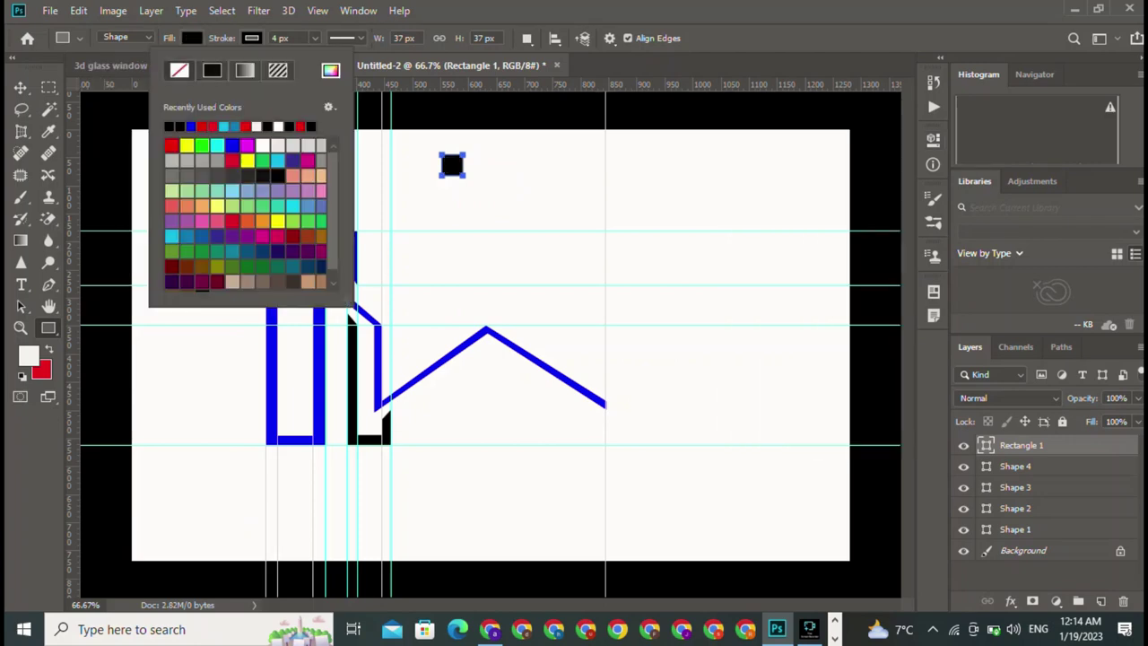
Step: Select the small black square and trial a free transform, leaving its size unchanged
key(l)
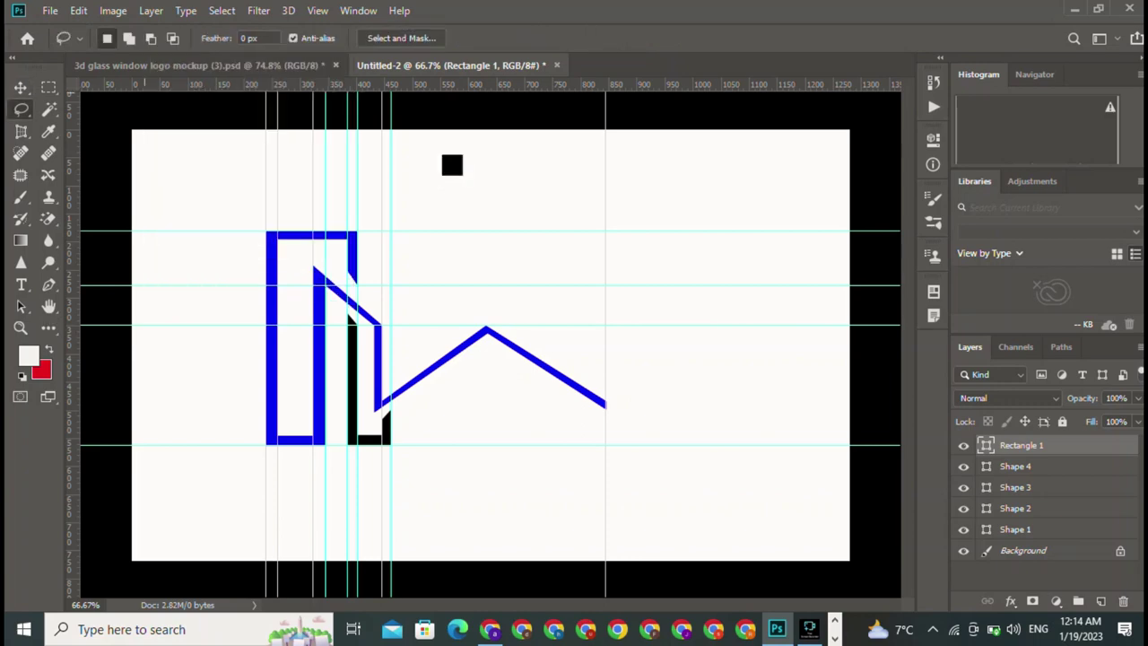
key(v)
click(502, 83)
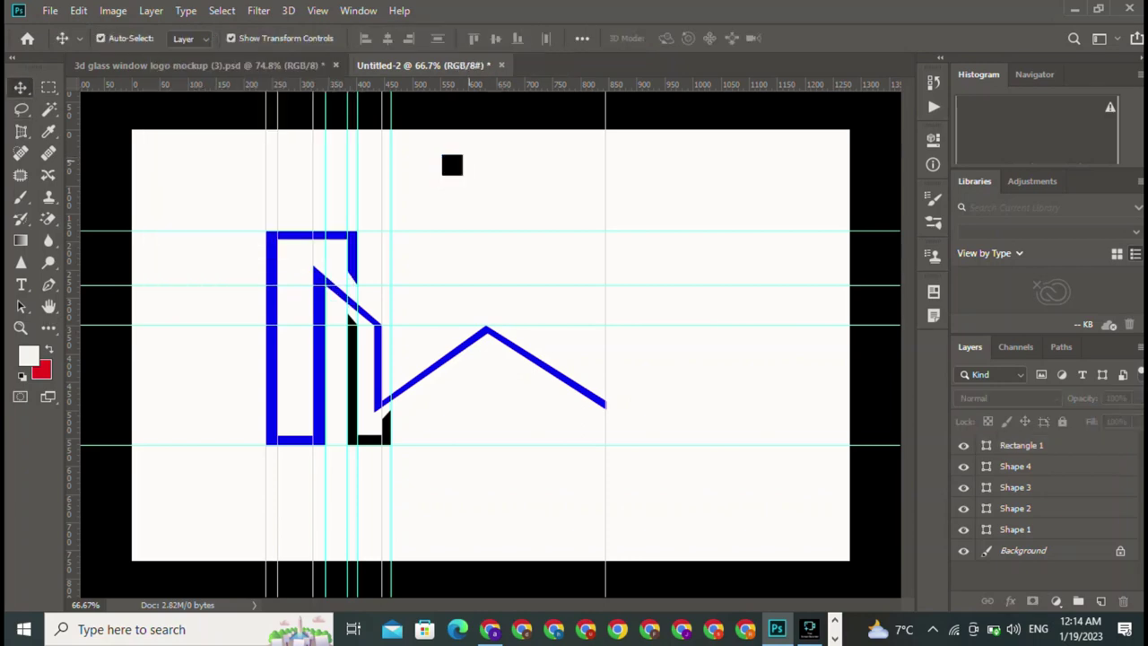
click(451, 164)
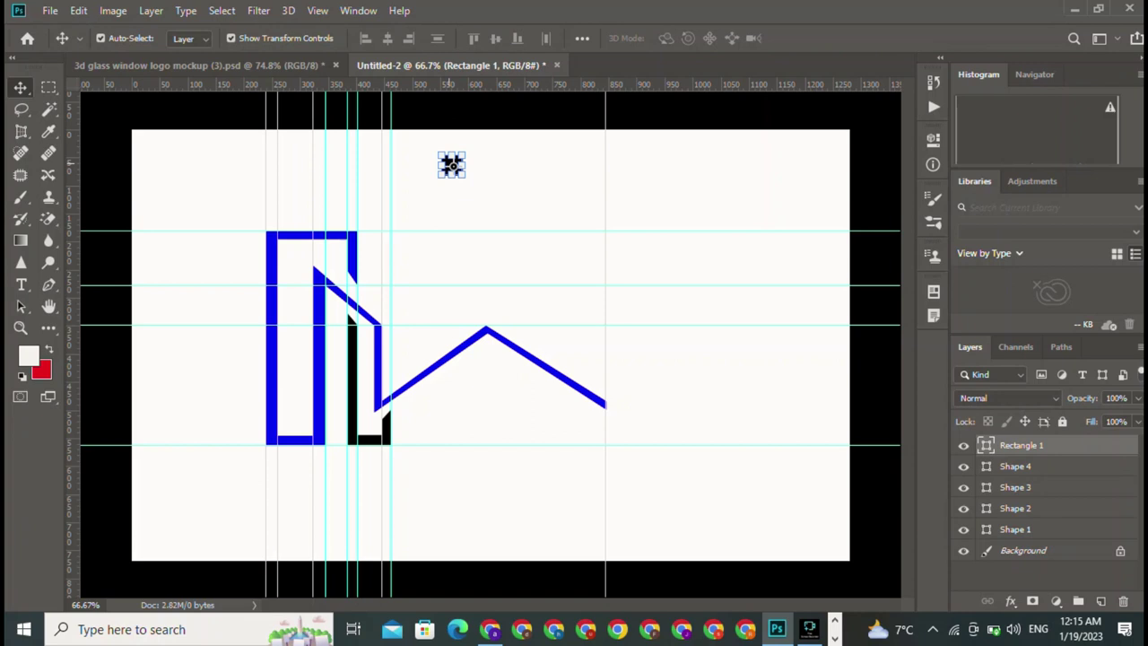
key(ctrl+t)
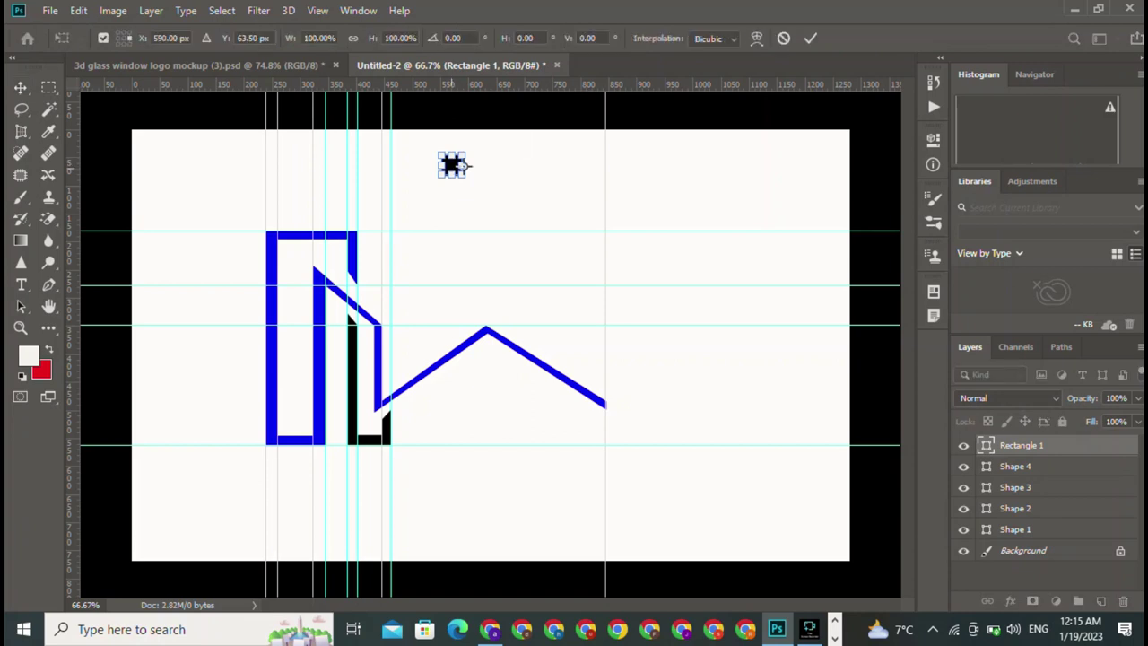
drag(465, 165, 464, 165)
key(ctrl+z)
key(Return)
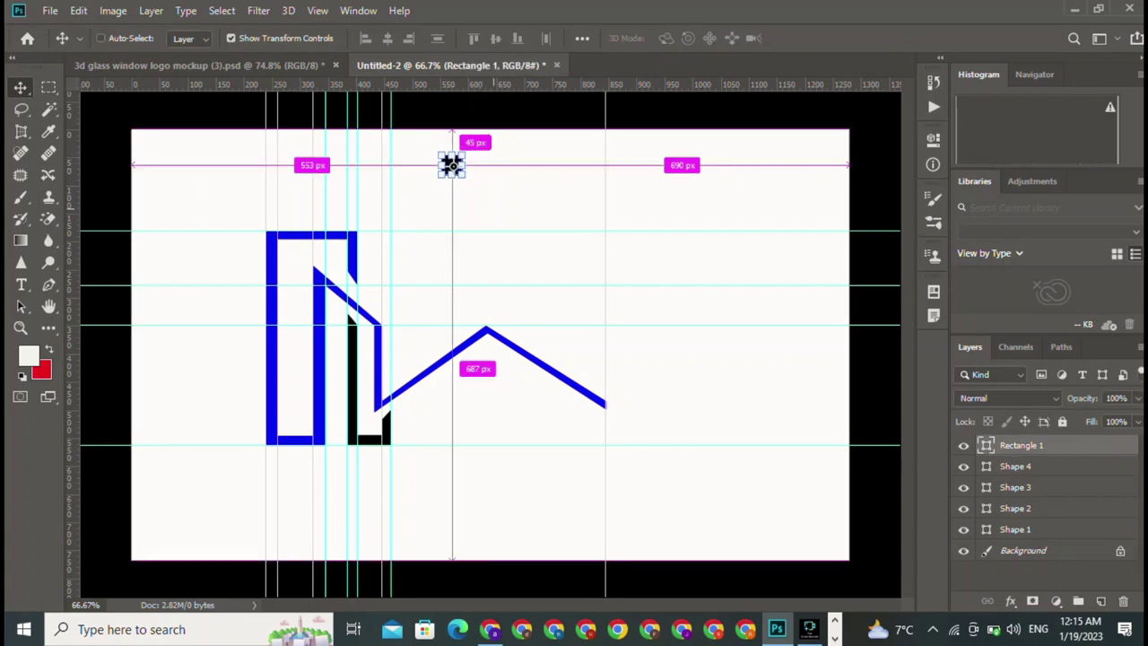
Step: Copy the square beside the original, paste a third below it, and paste a fourth
alt+drag(451, 164, 488, 344)
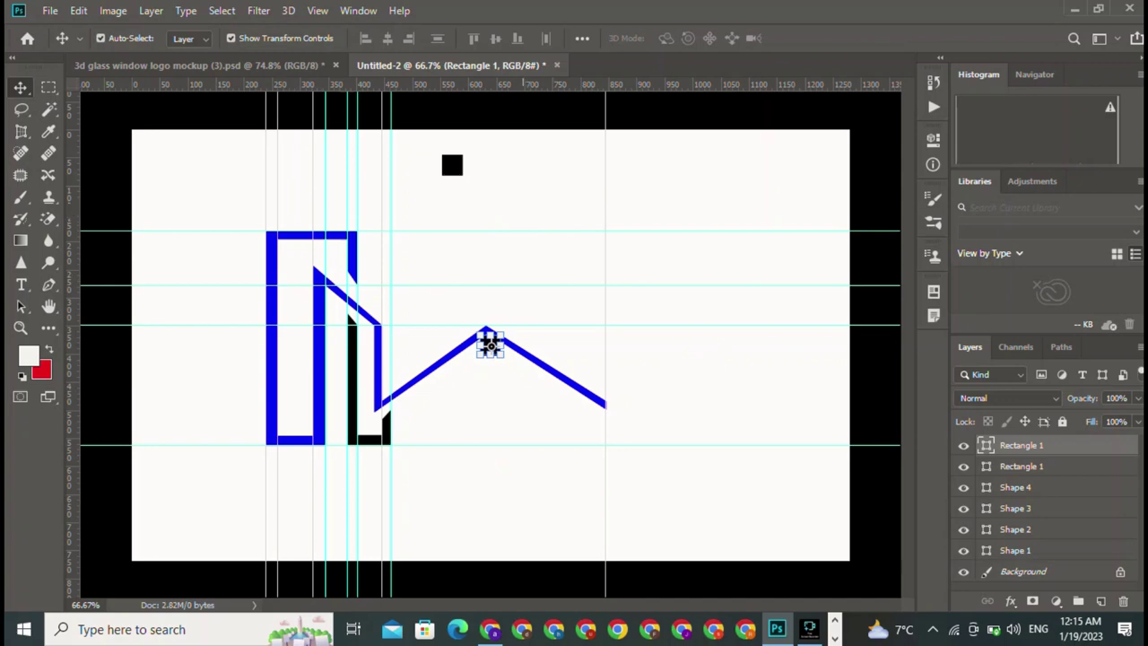
mouse_move(489, 343)
mouse_down()
mouse_move(466, 165)
mouse_move(478, 165)
mouse_up()
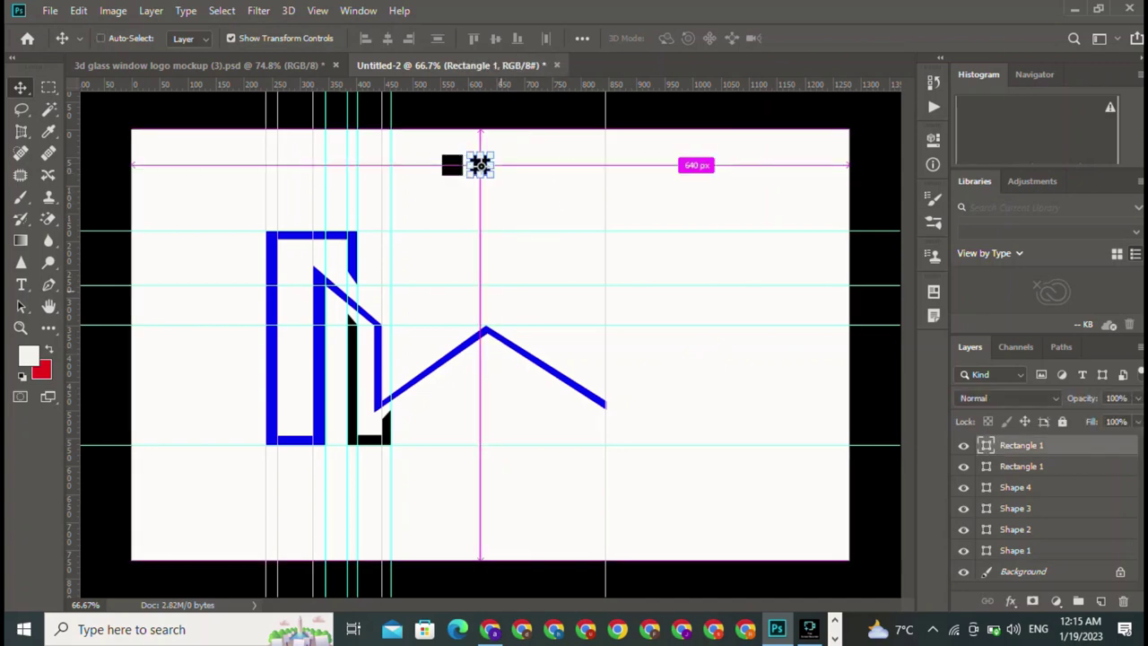
key(ctrl+v)
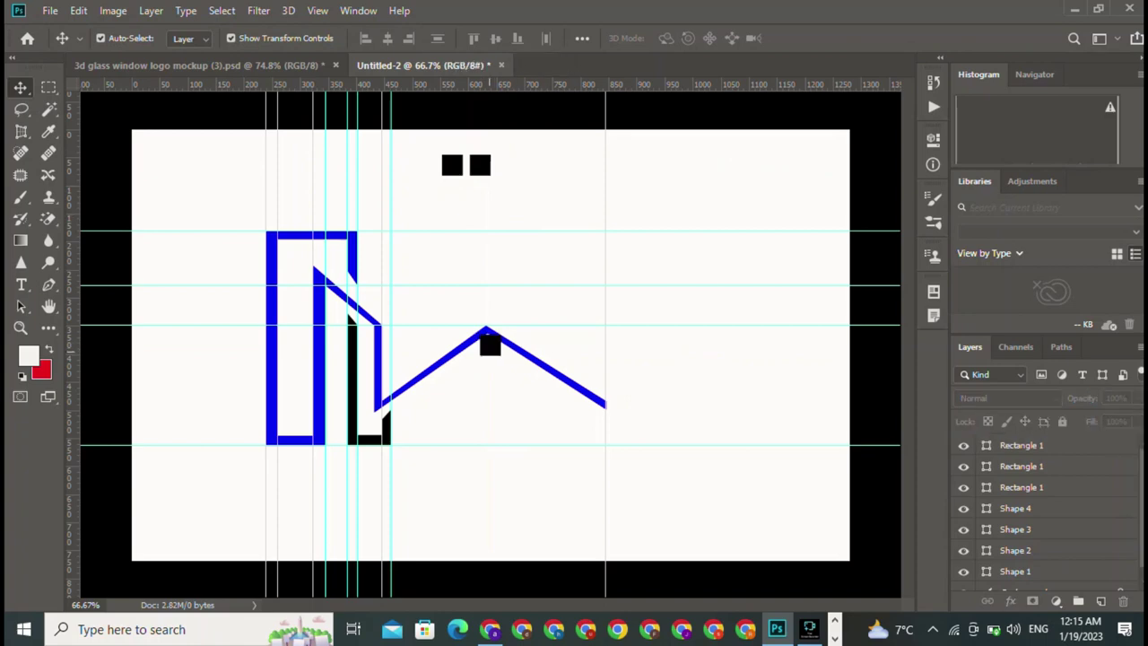
drag(490, 343, 451, 191)
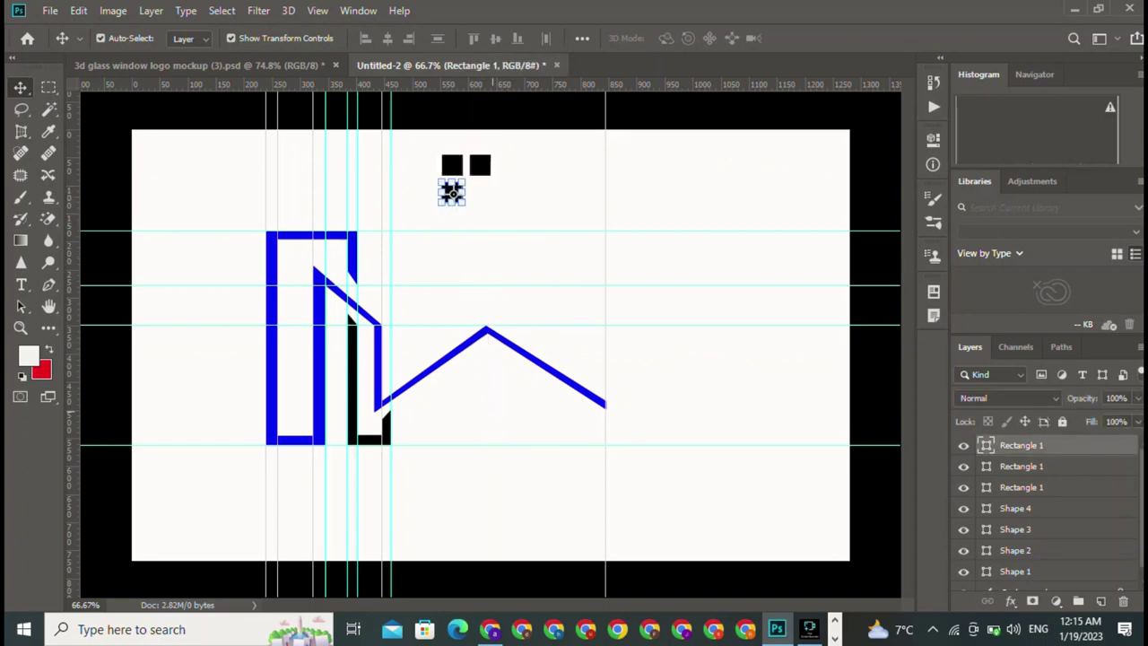
click(451, 112)
key(ctrl+v)
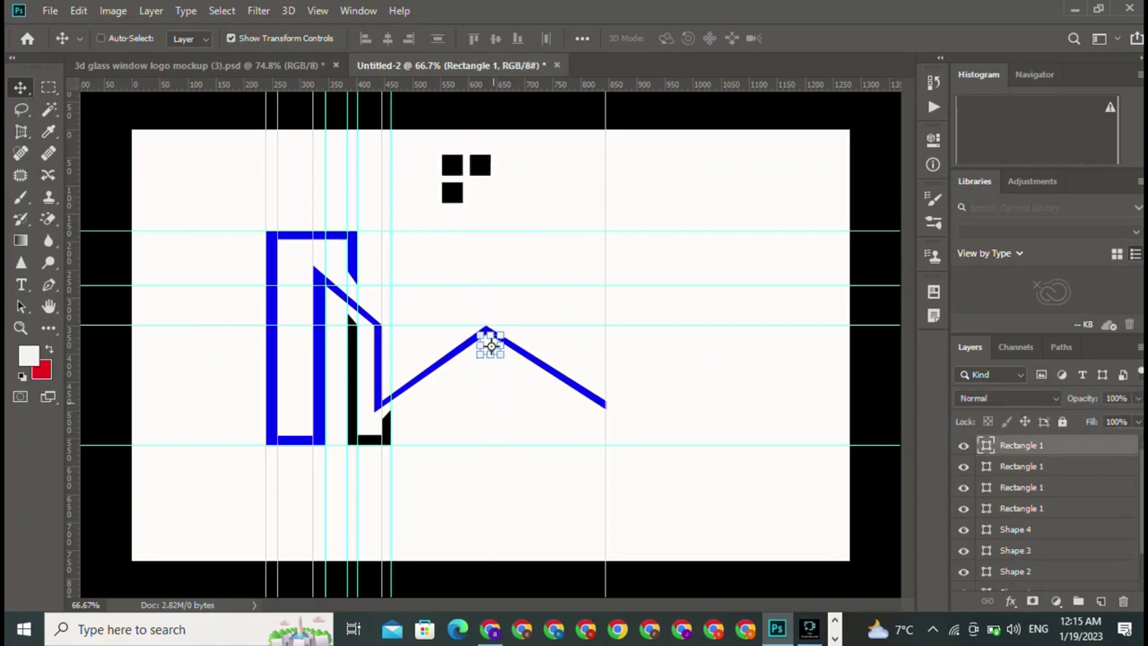
click(461, 357)
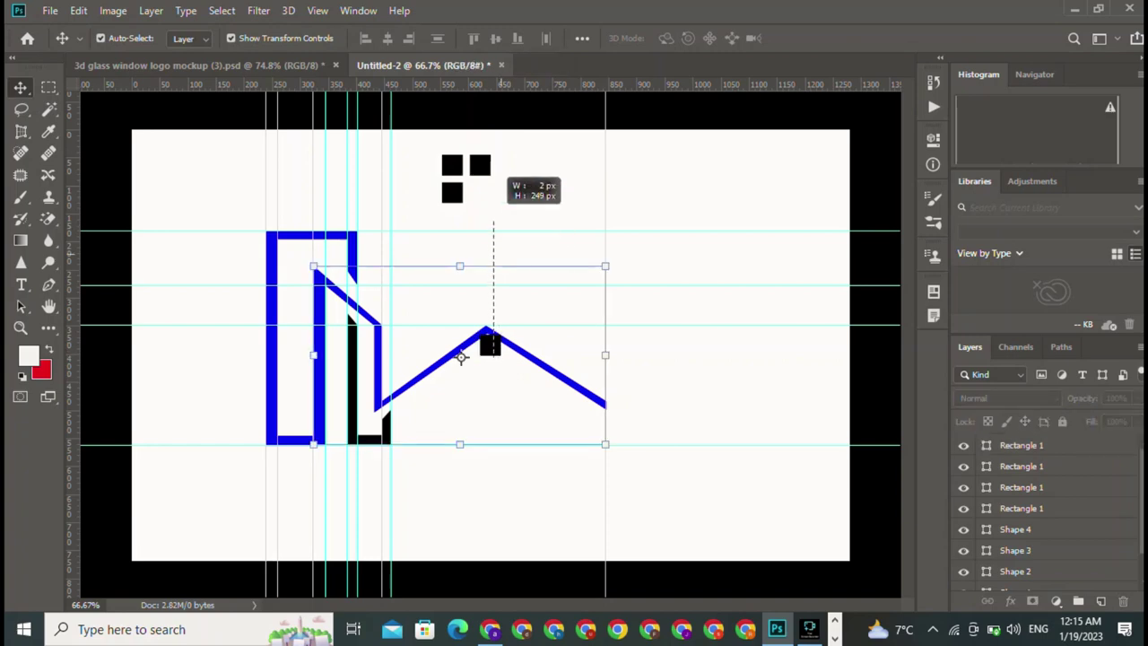
click(525, 184)
Step: Move the fourth square into place to complete the 2×2 window grid
mouse_move(489, 345)
mouse_down()
mouse_move(500, 281)
mouse_move(475, 180)
mouse_move(478, 192)
mouse_up()
click(533, 188)
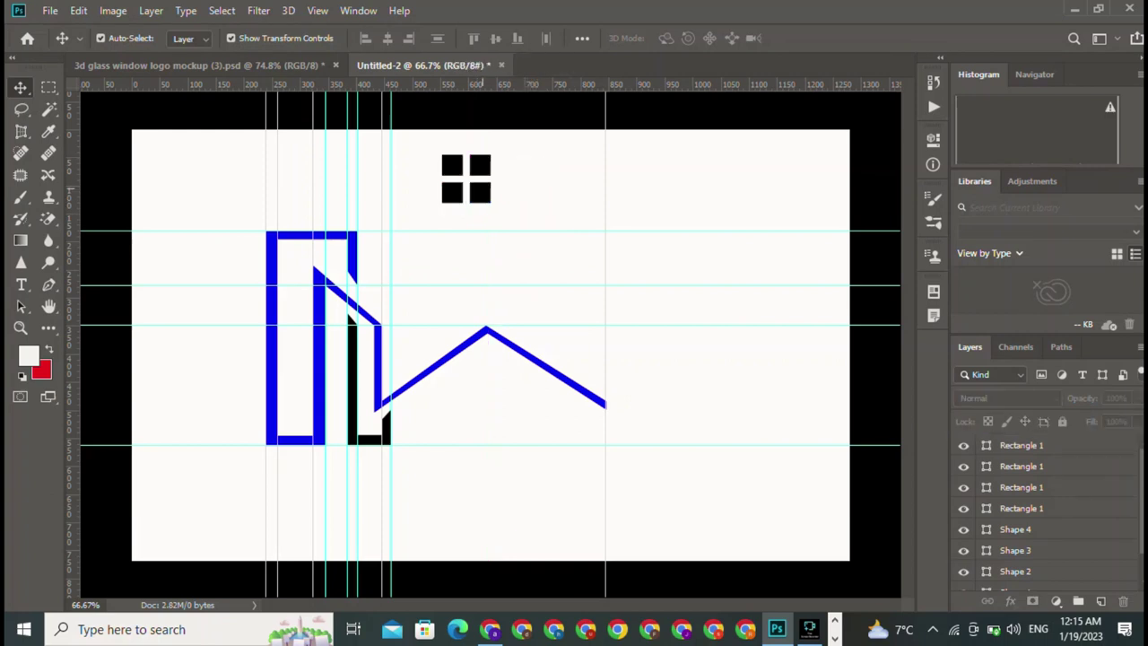
click(1021, 445)
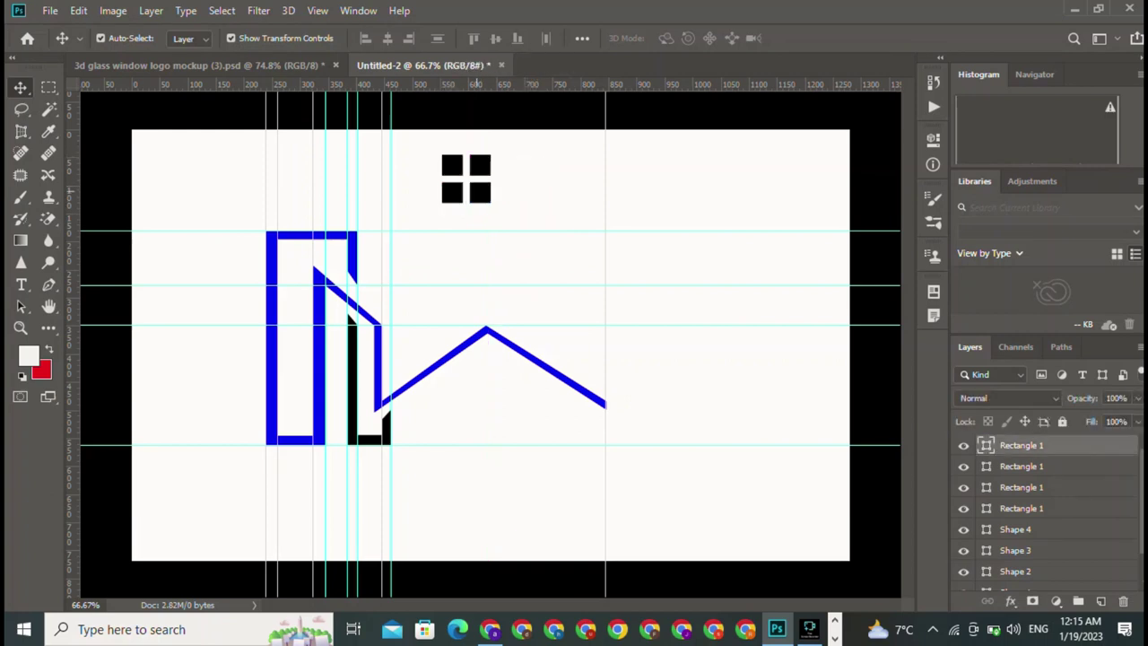
drag(478, 190, 480, 191)
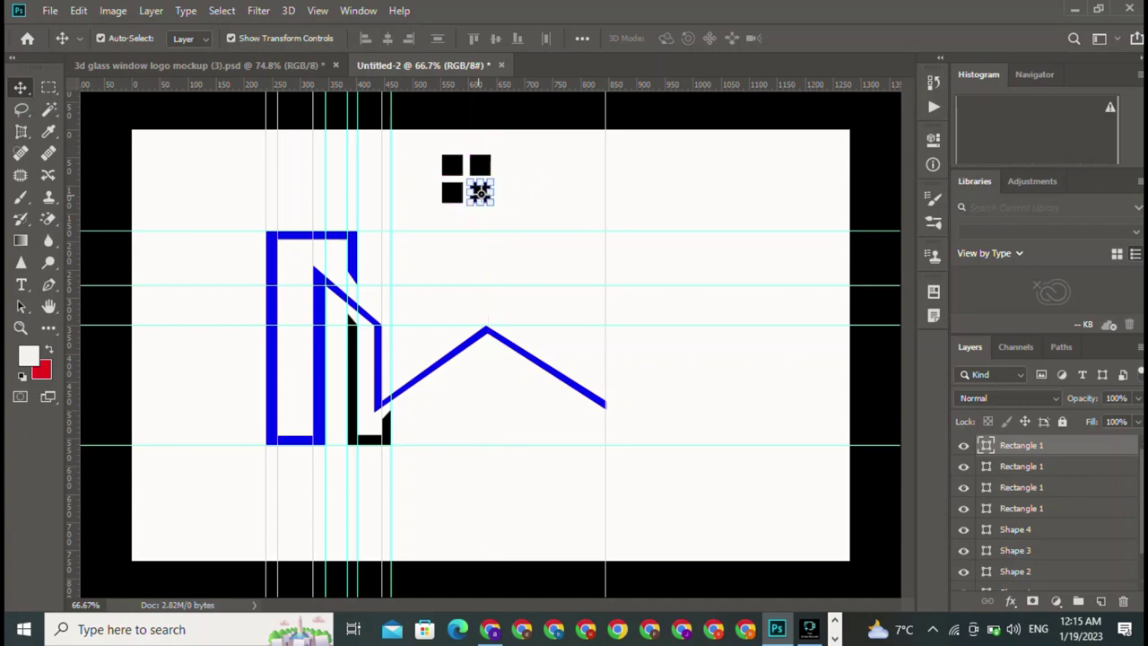
key(ctrl+t)
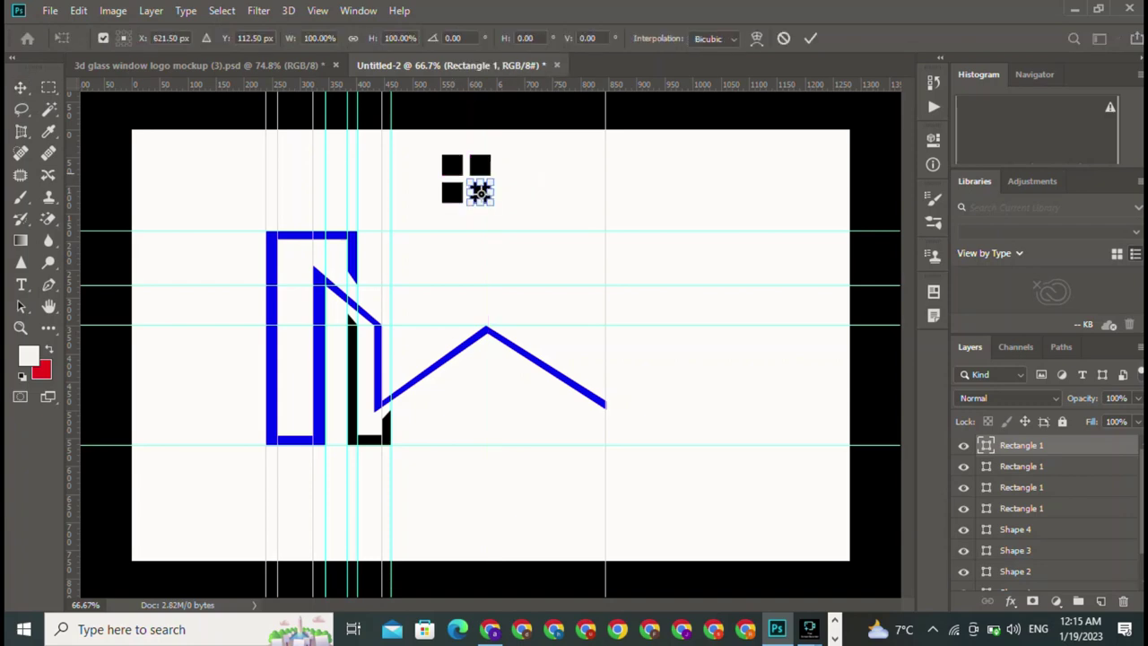
key(Return)
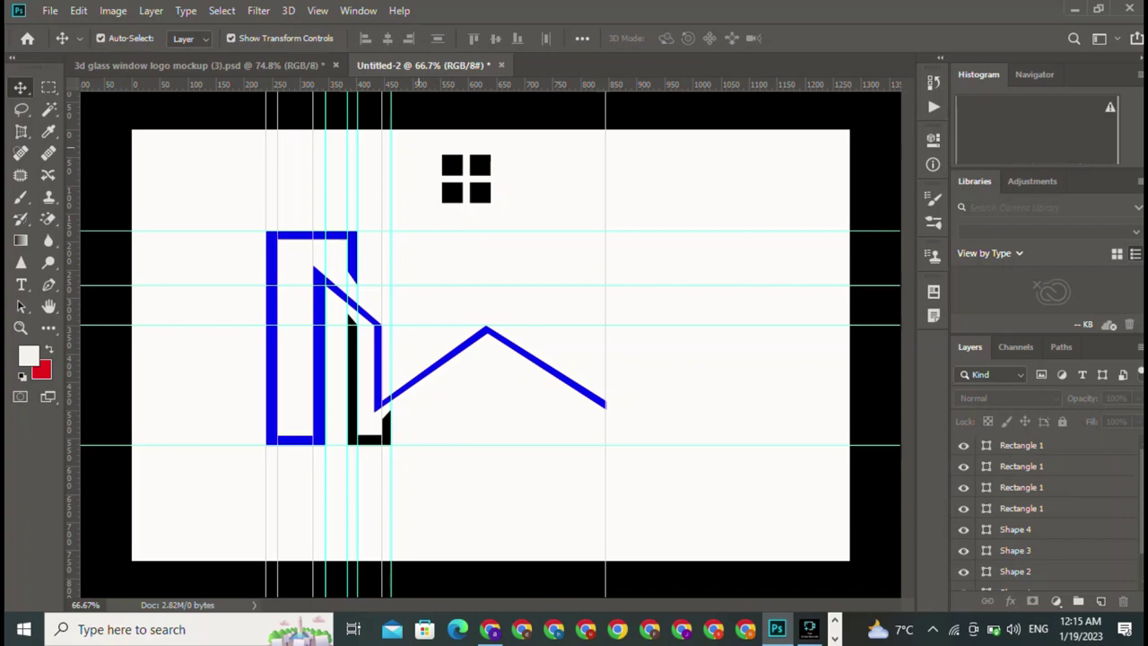
Step: Move all four squares together under the roof peak, nudged 16 px left
drag(419, 149, 533, 244)
key(ctrl+t)
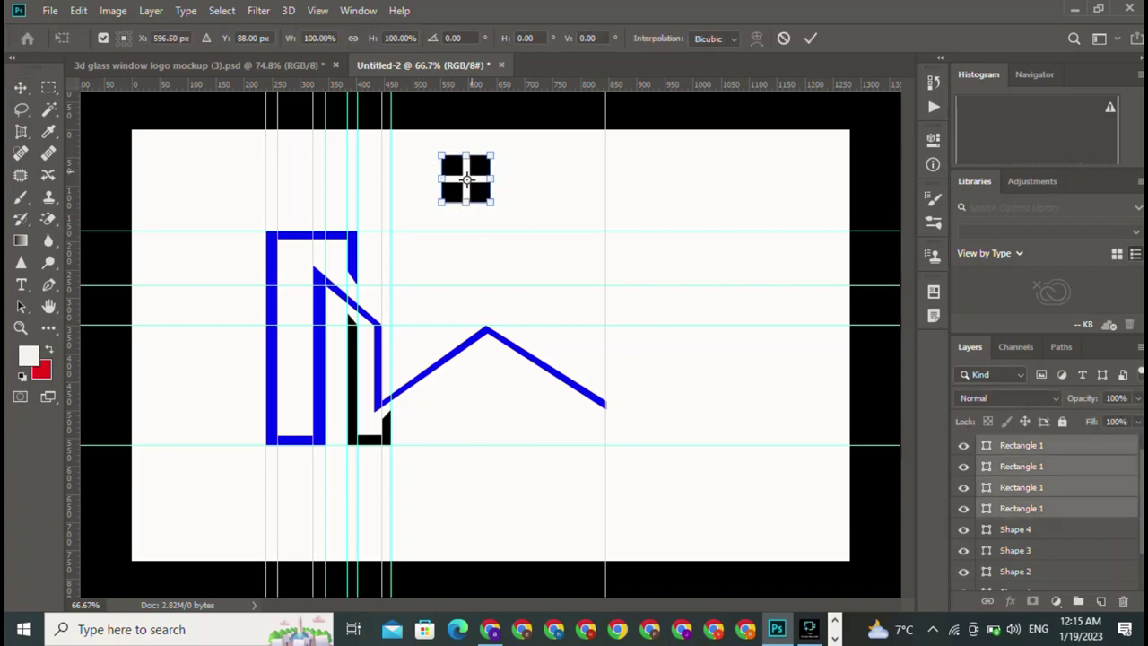
drag(465, 178, 510, 315)
mouse_move(478, 167)
mouse_down()
mouse_move(515, 399)
mouse_move(504, 378)
mouse_up()
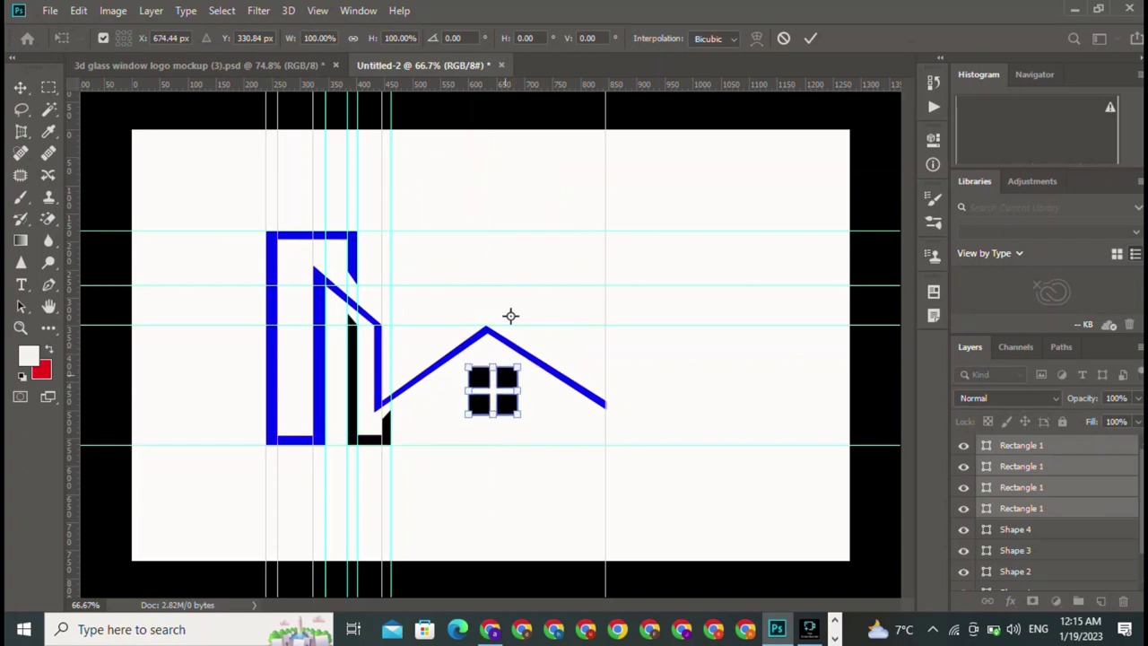
key(Left)
key(Left)
key(Left)
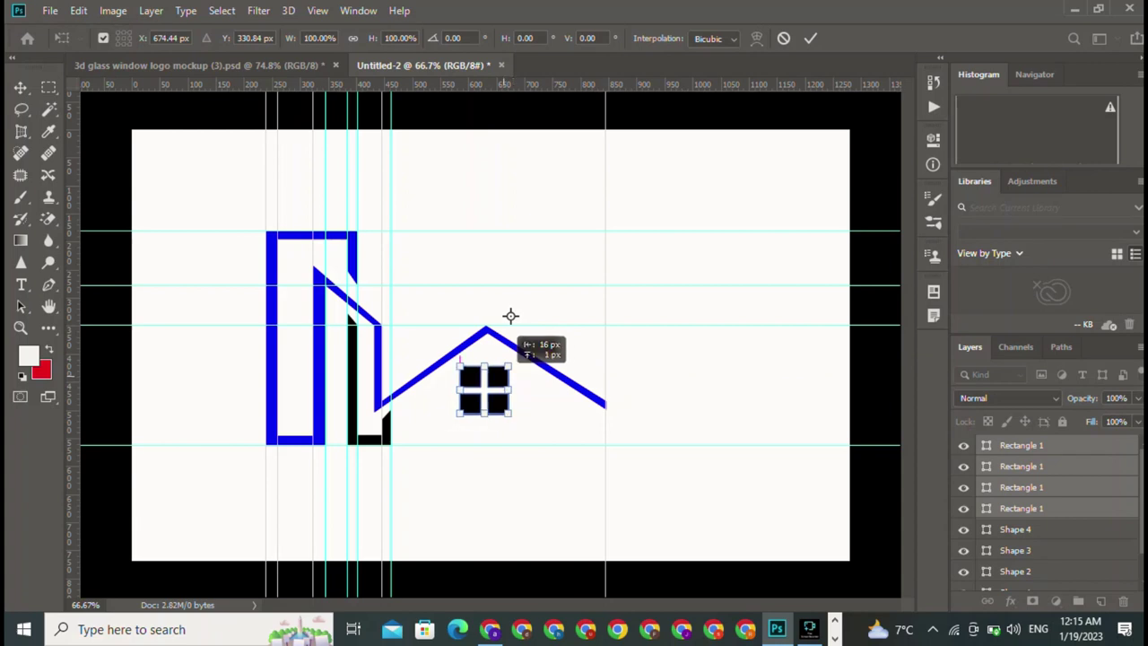
key(Return)
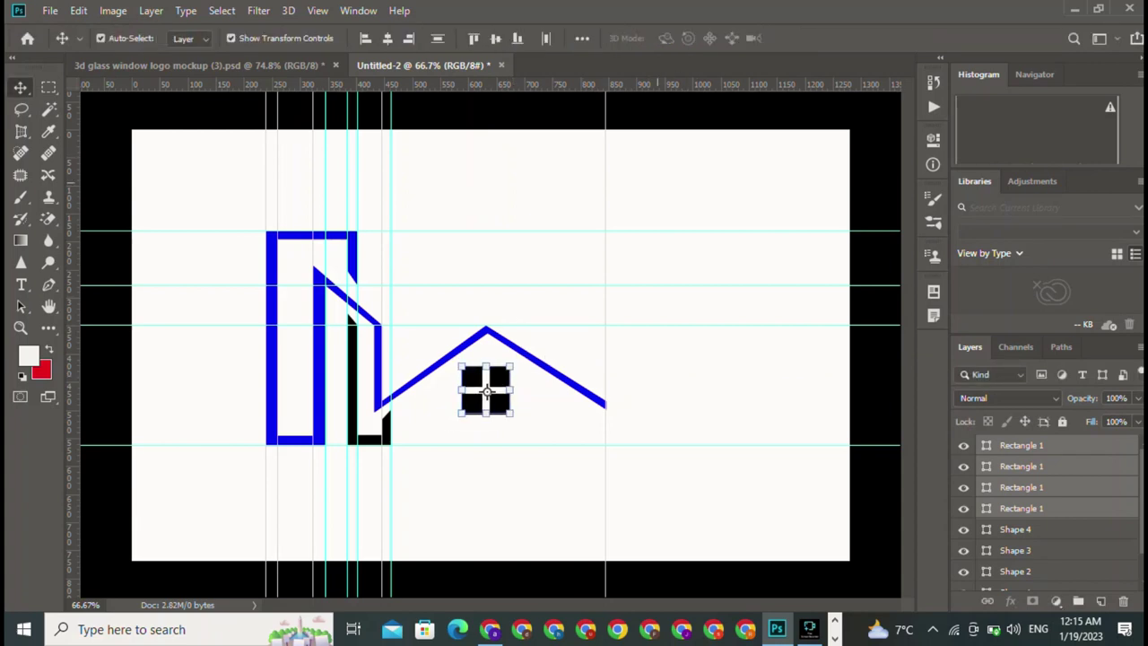
click(464, 484)
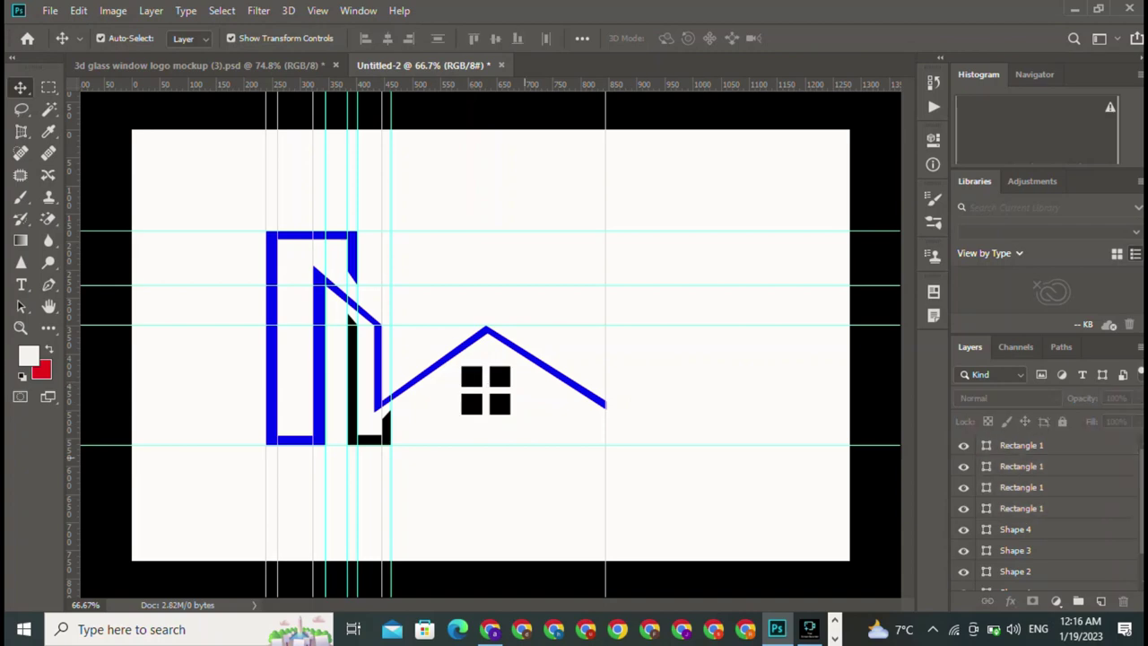
click(101, 38)
scroll(489, 350, up, 1)
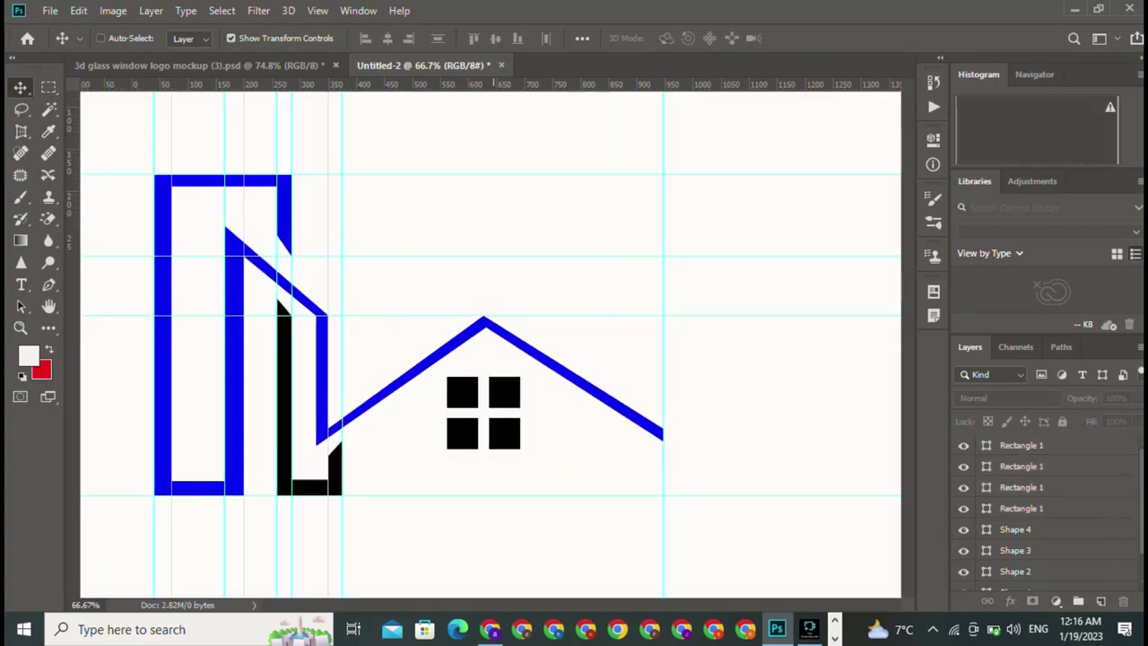
scroll(489, 349, up, 2)
scroll(489, 350, up, 1)
scroll(572, 350, down, 3)
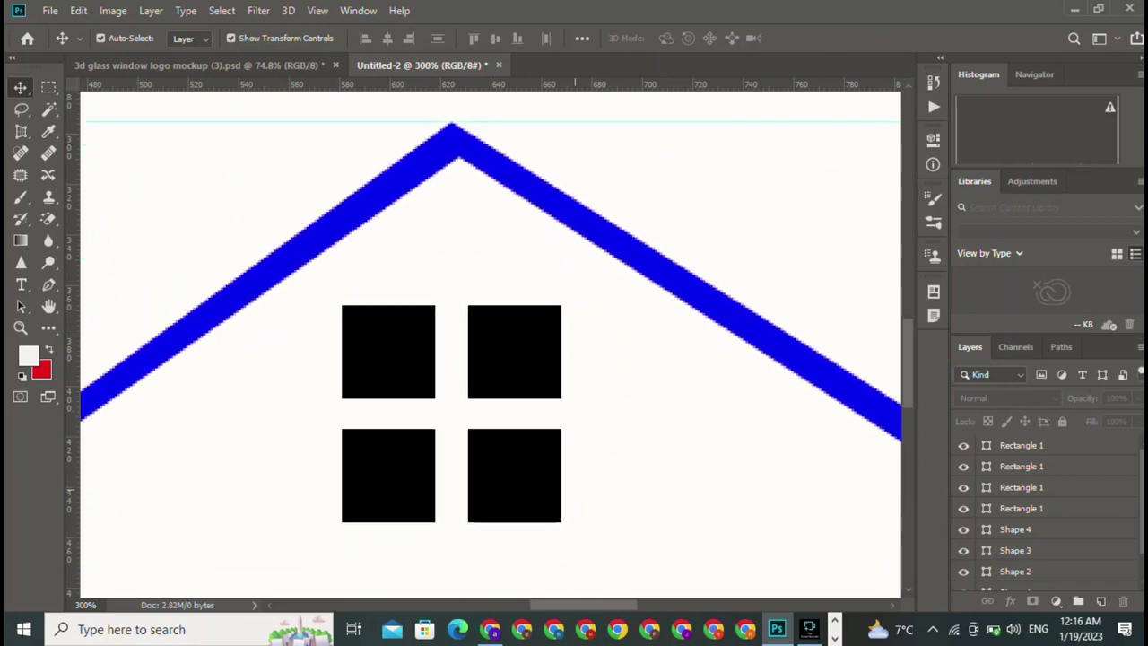
click(381, 331)
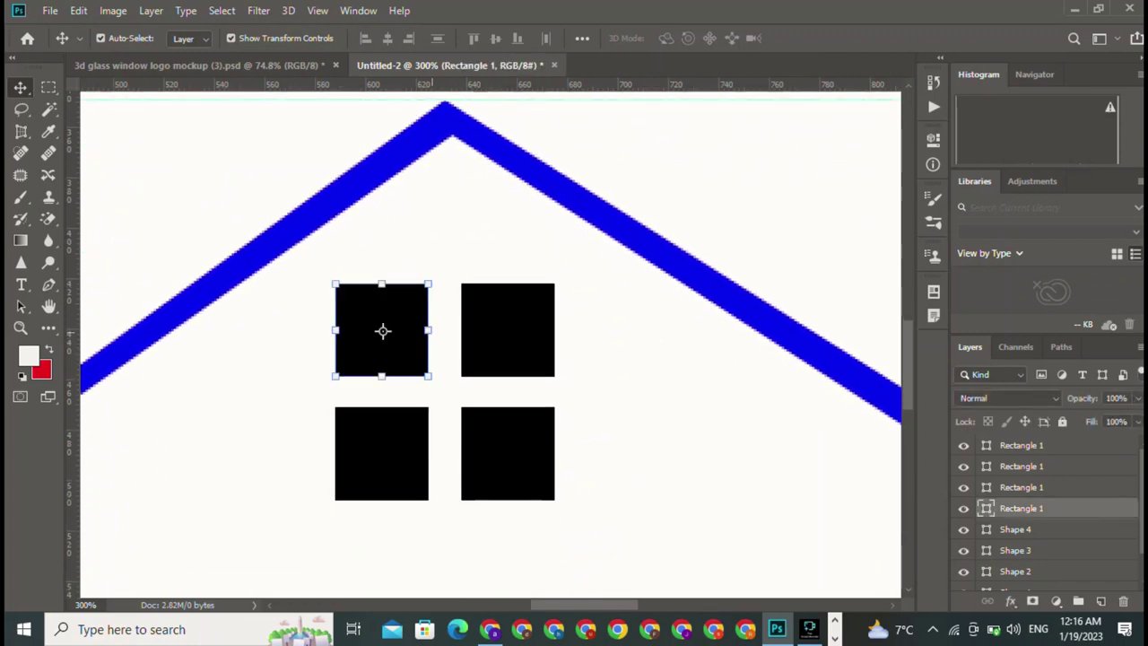
shift+click(1022, 487)
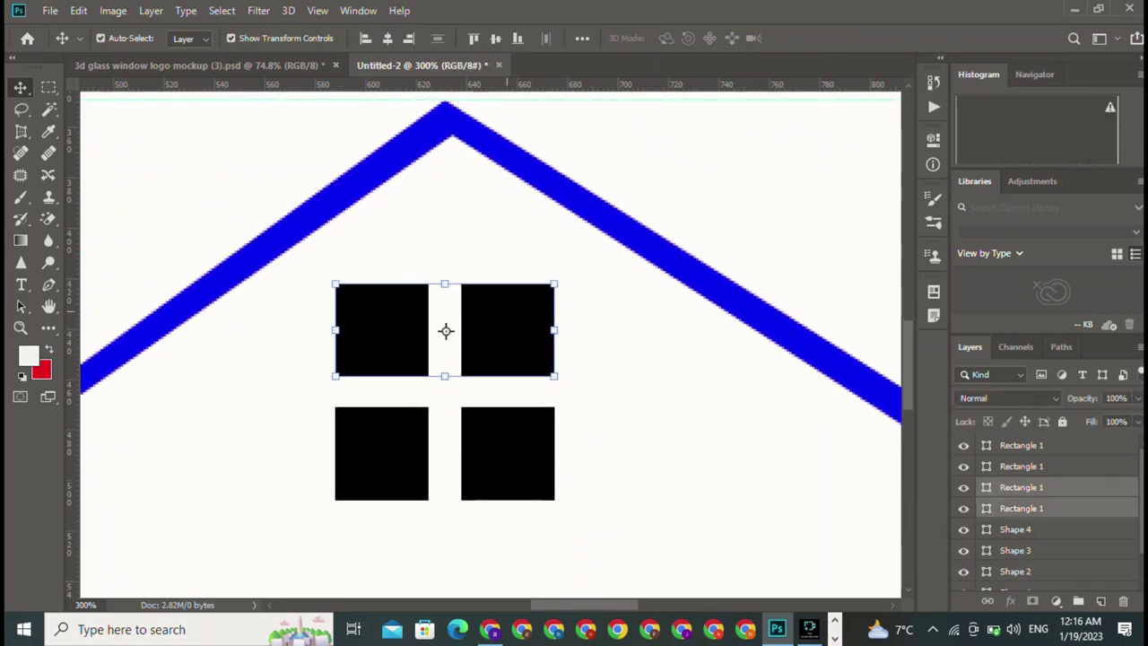
shift+click(1022, 467)
shift+click(1021, 445)
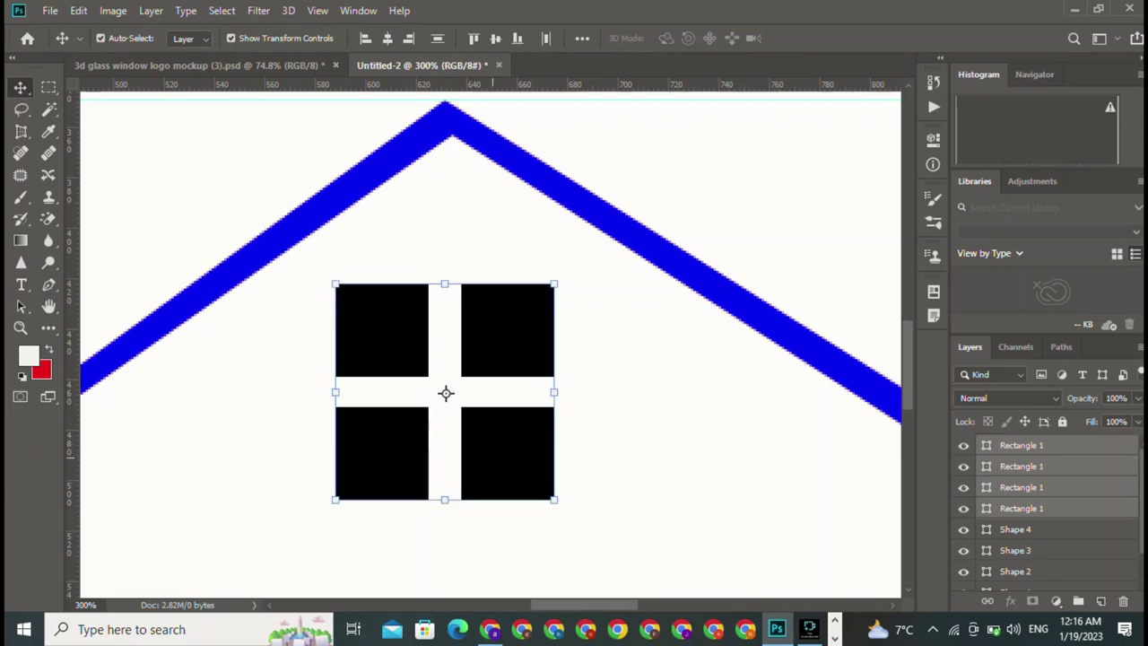
click(445, 392)
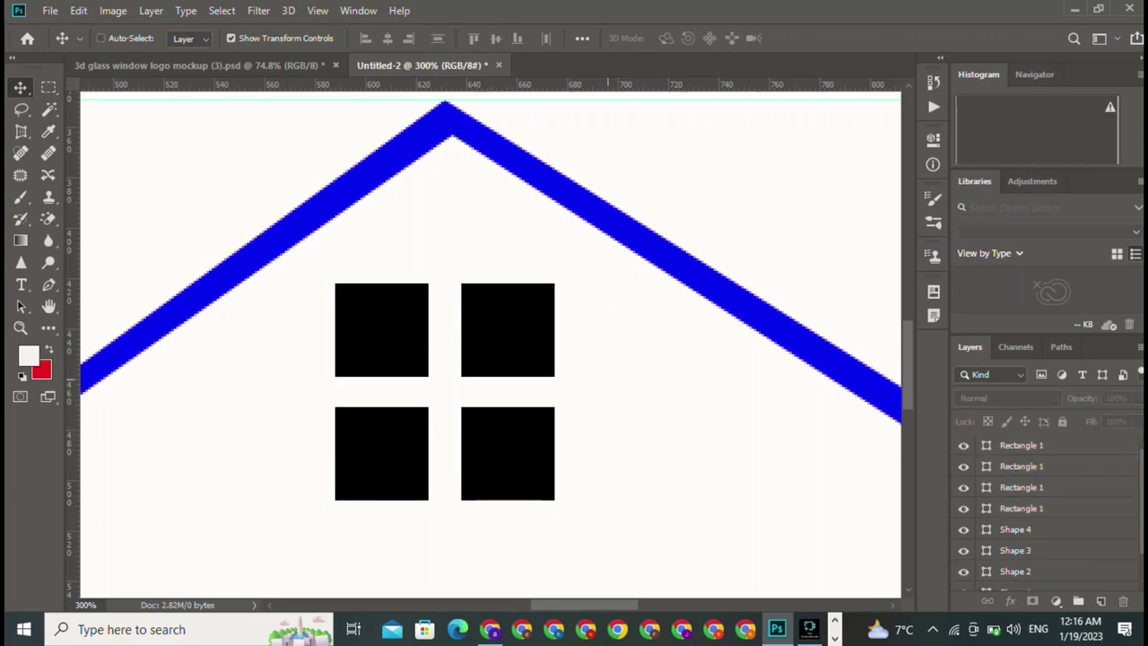
key(ctrl+1)
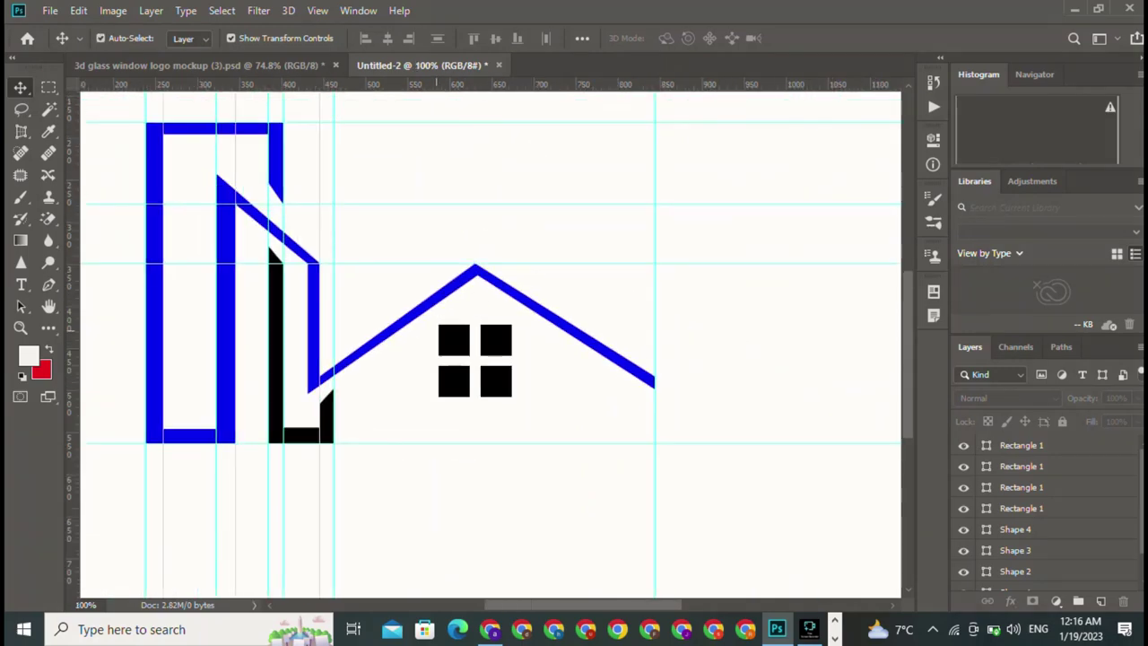